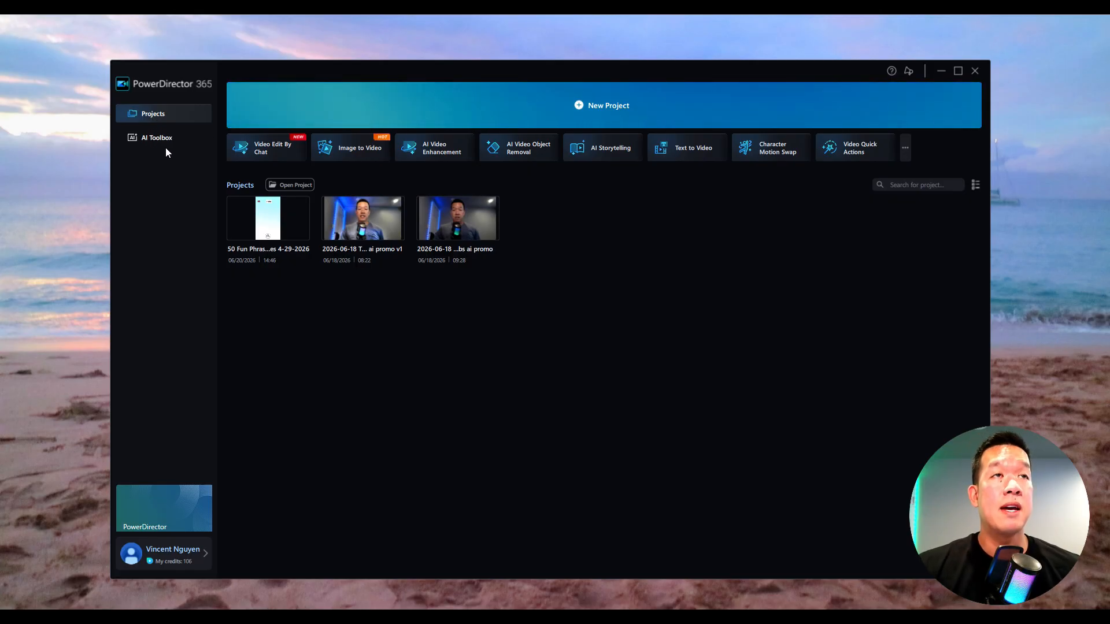
Look over all the tools in the AI Toolbox and return to the projects overview
left_click(907, 149)
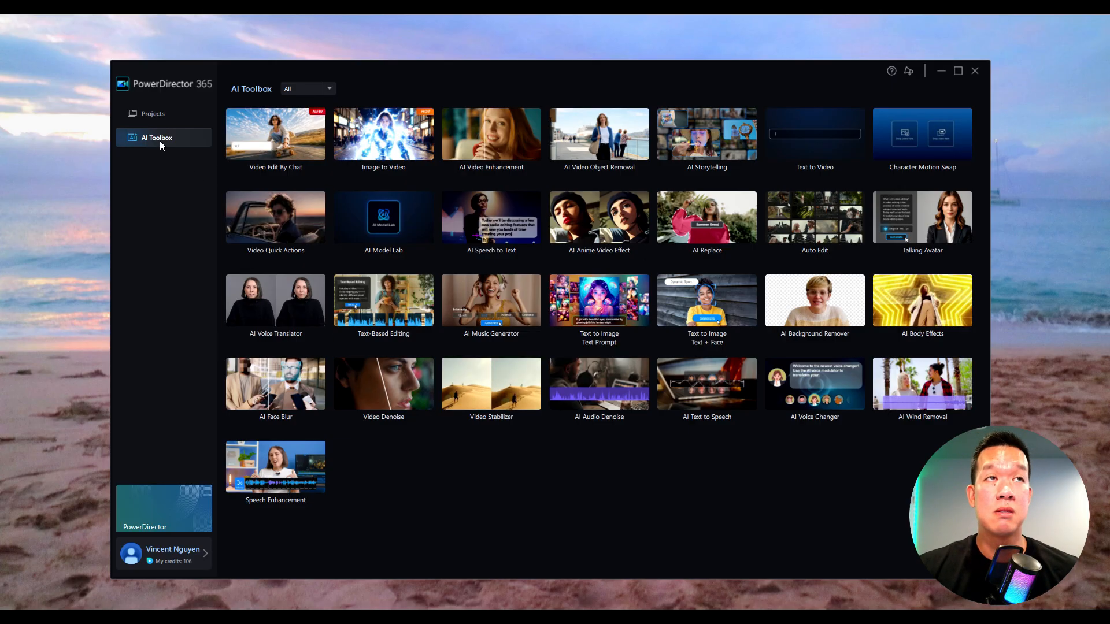
left_click(162, 114)
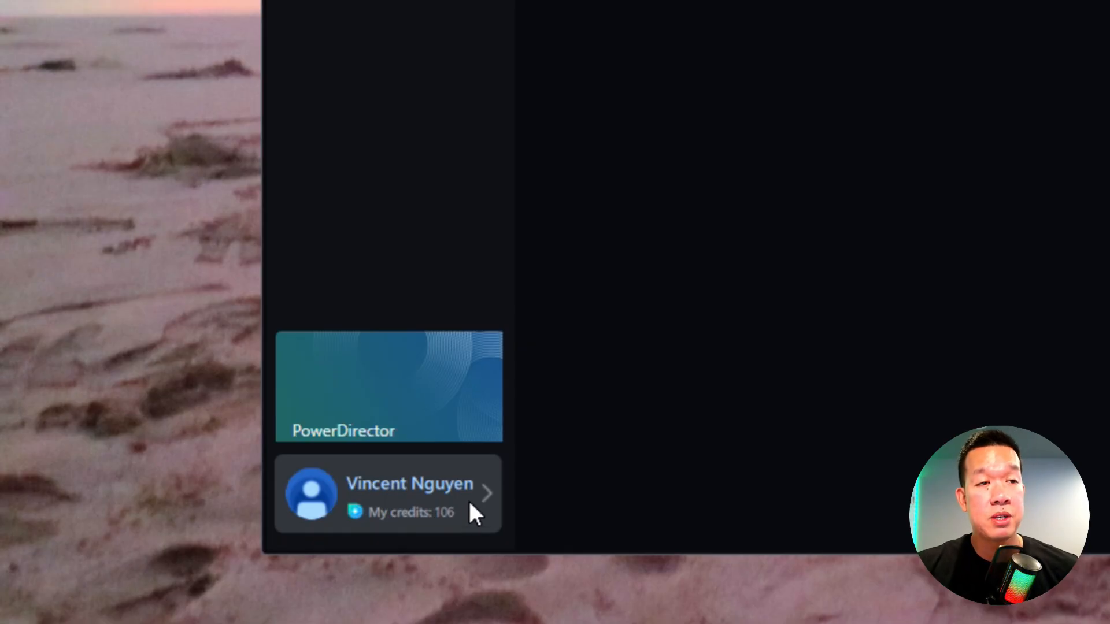
Claim today's free credits through the account options and dismiss the confirmation
left_click(472, 495)
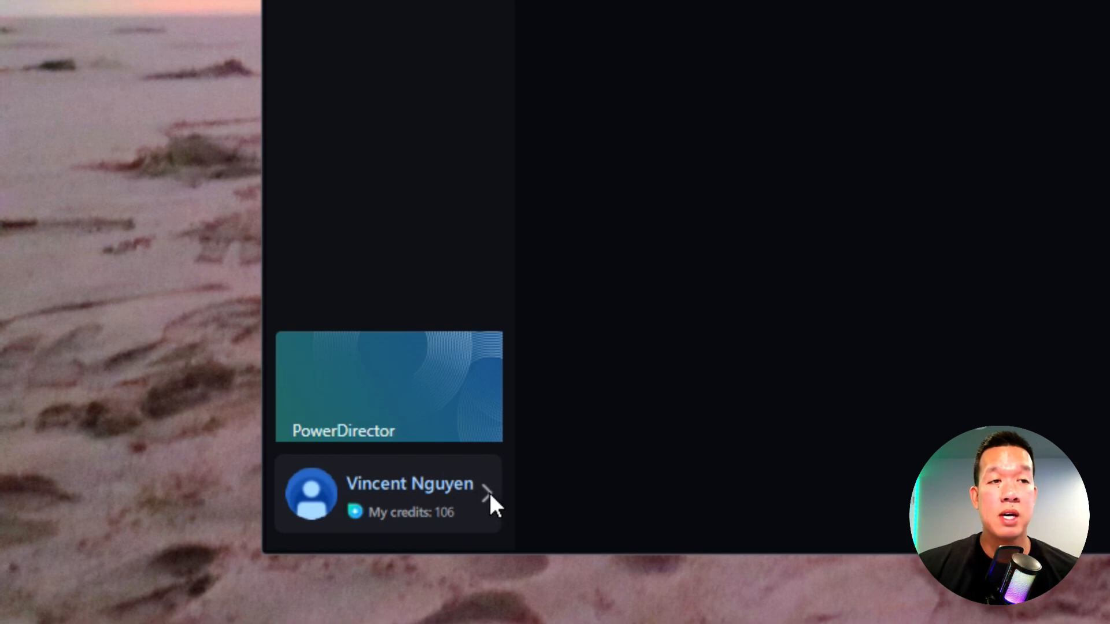
left_click(489, 494)
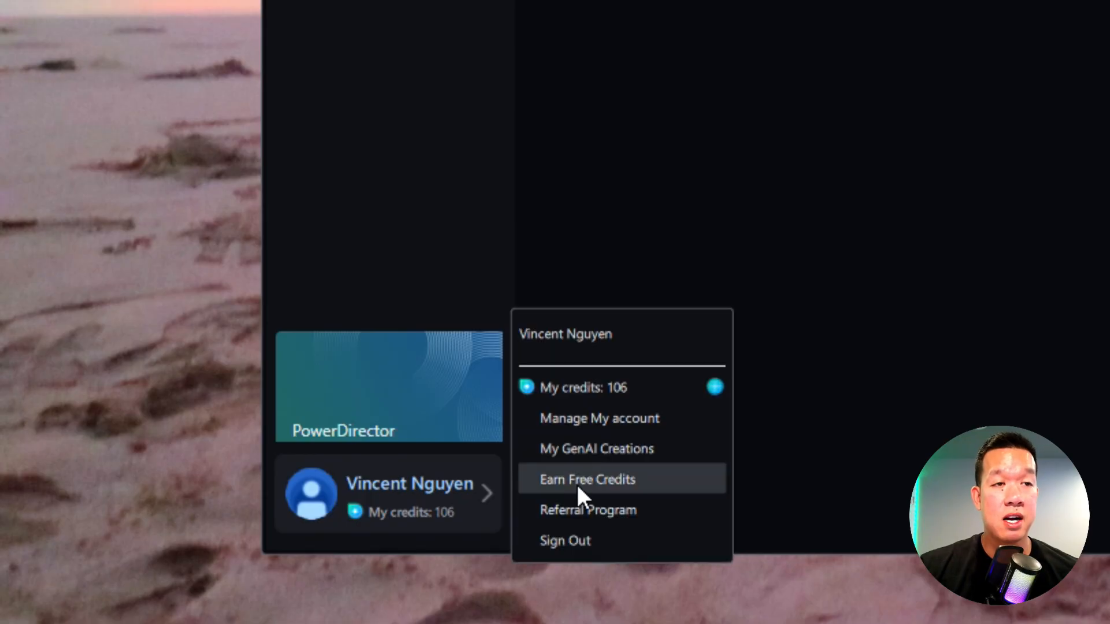
left_click(627, 479)
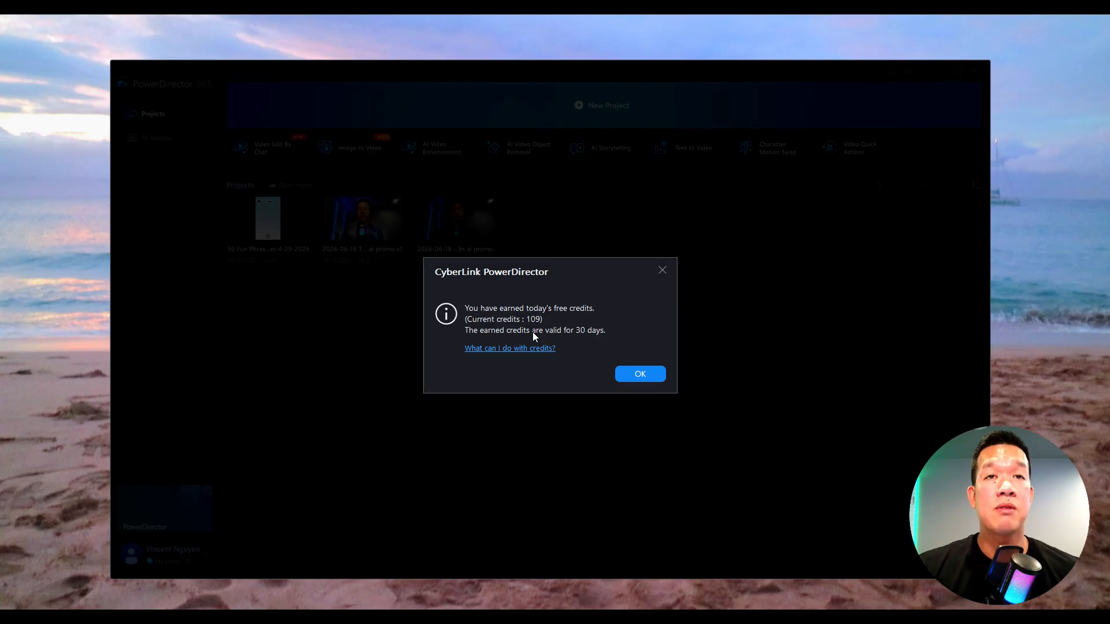
left_click(631, 376)
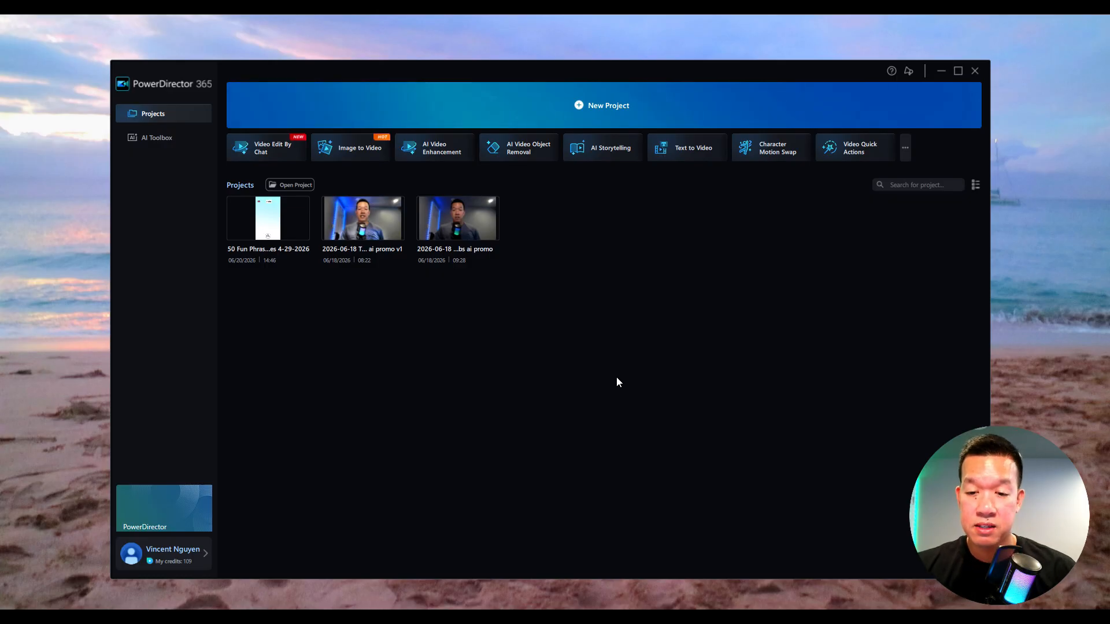
Create a new project and add IMG_9534.JPG and IMG_9547.MOV to its media library
left_click(611, 108)
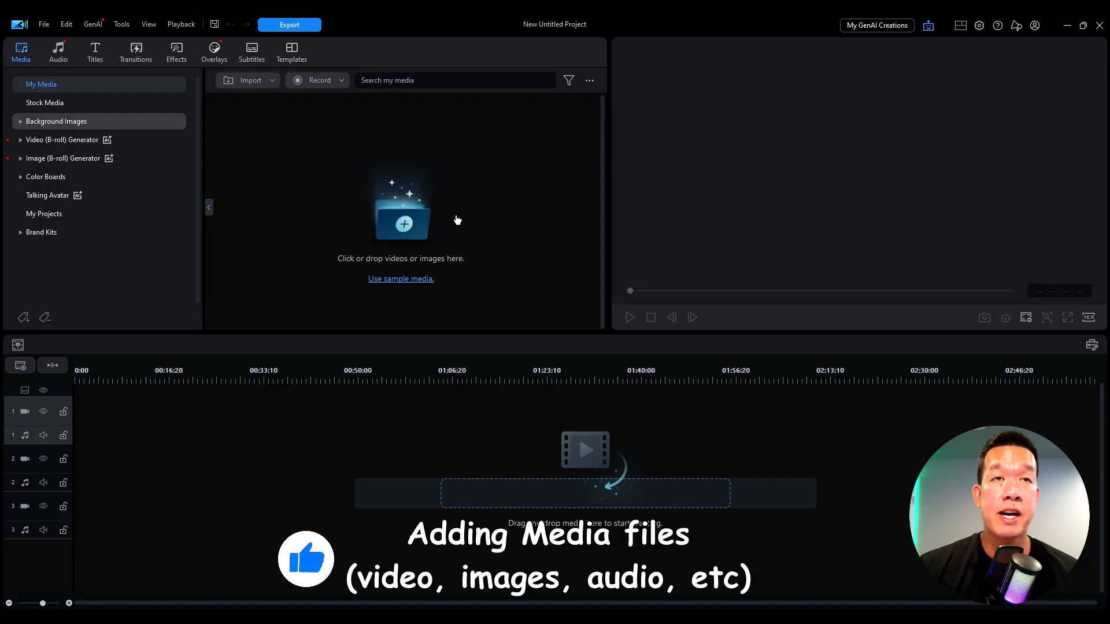
left_click(404, 225)
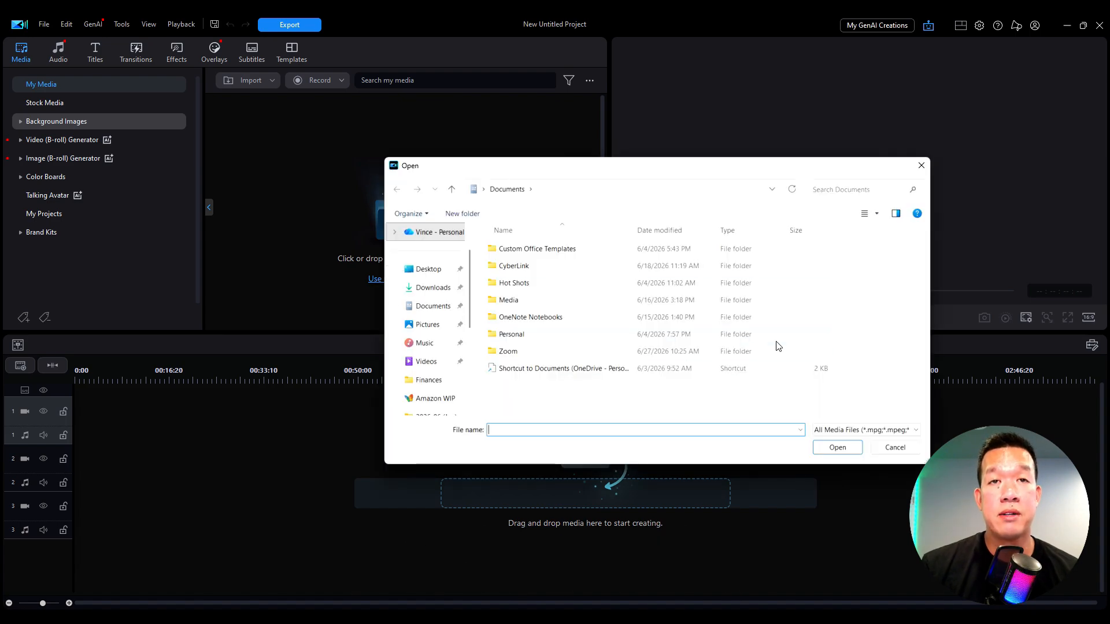
left_click(890, 448)
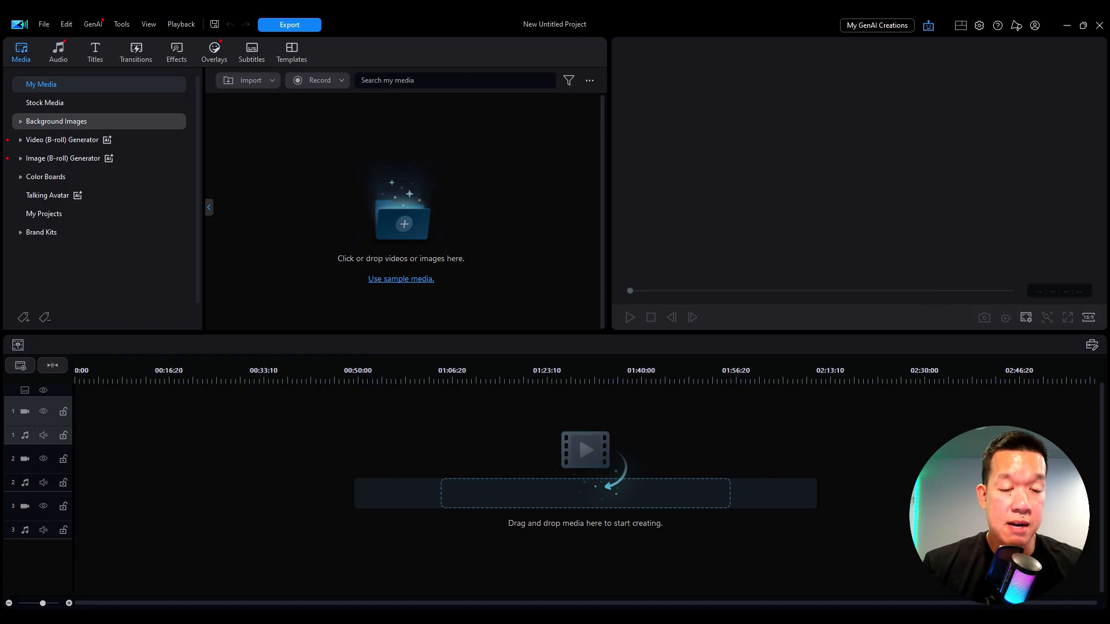
left_click_drag(0, 190, 287, 213)
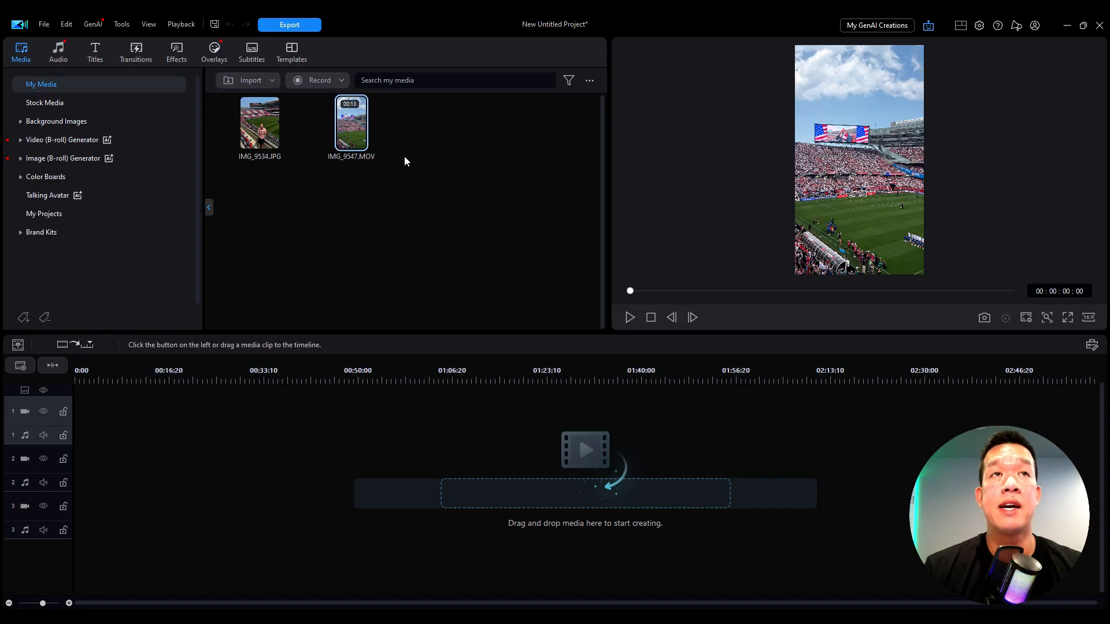
Preview the first seconds of IMG_9547.MOV from the media library
key("space")
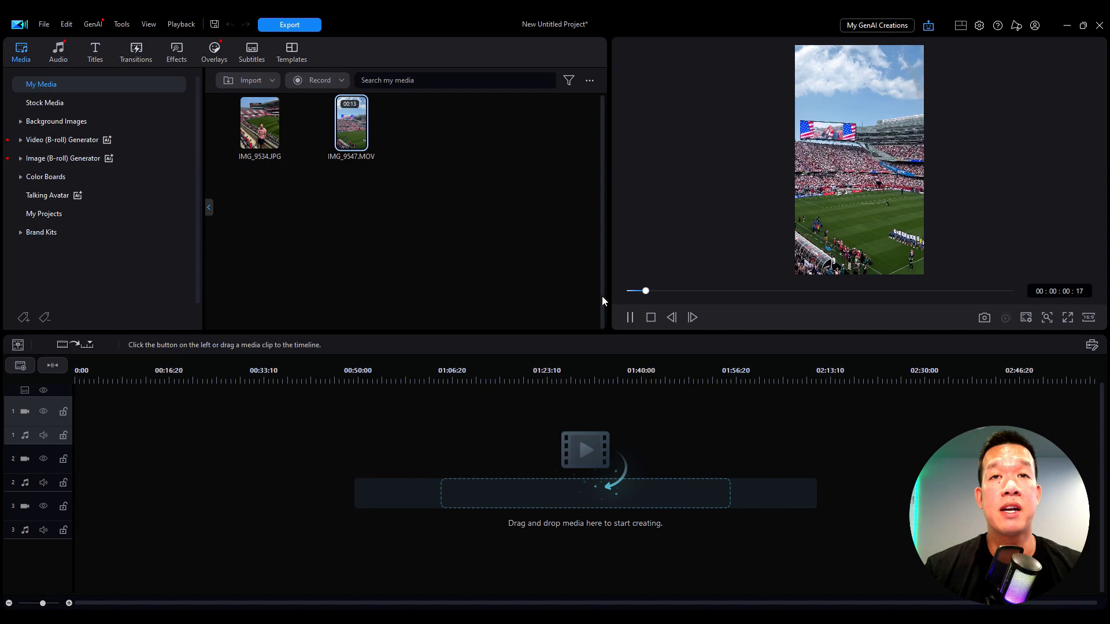
left_click(630, 321)
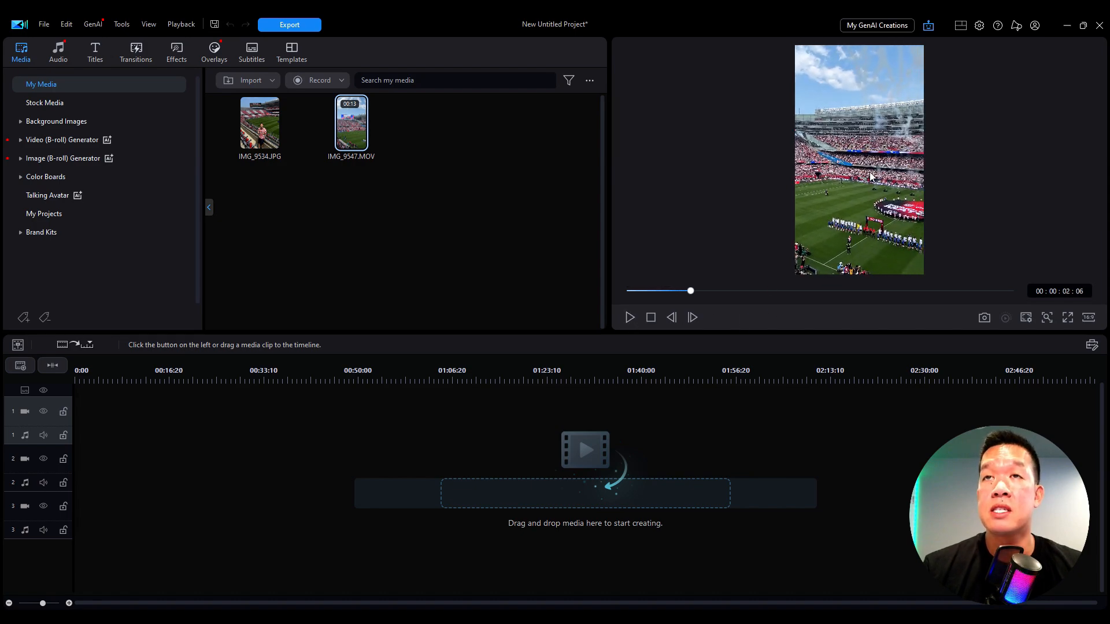
Place IMG_9547.MOV at the start of video track 1 with a 9:16 project aspect ratio and preview it
left_click(1089, 319)
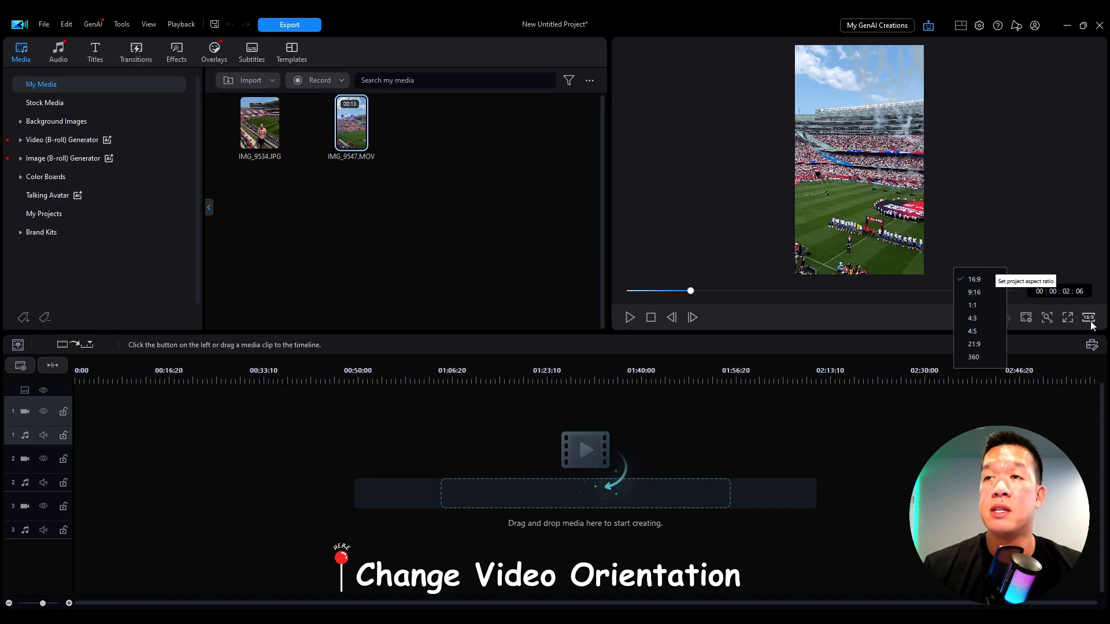
left_click(979, 279)
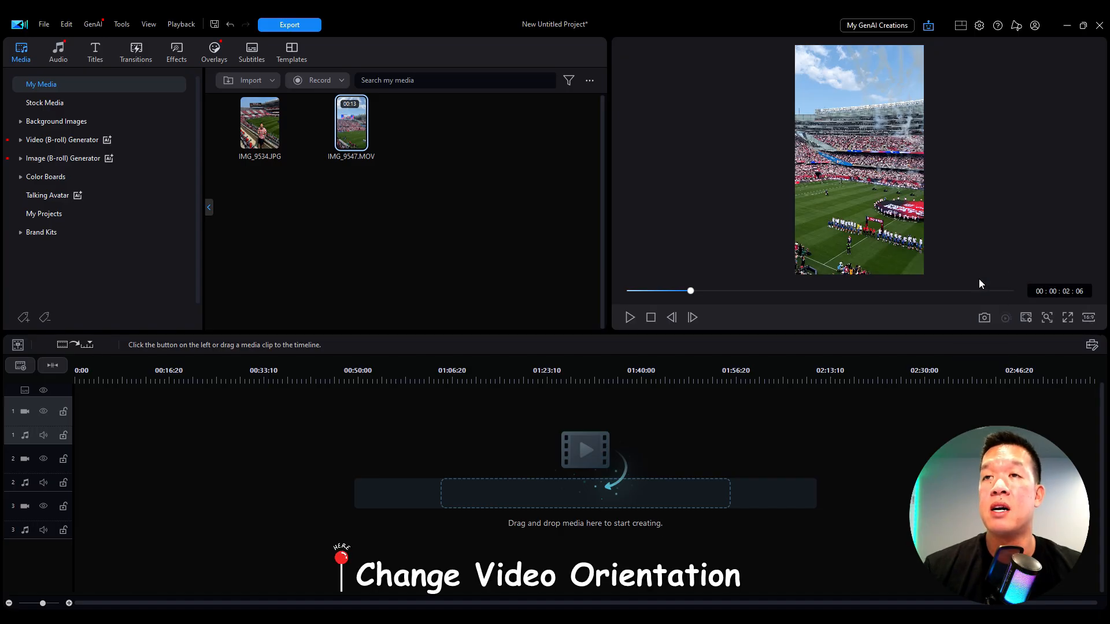
left_click(1093, 318)
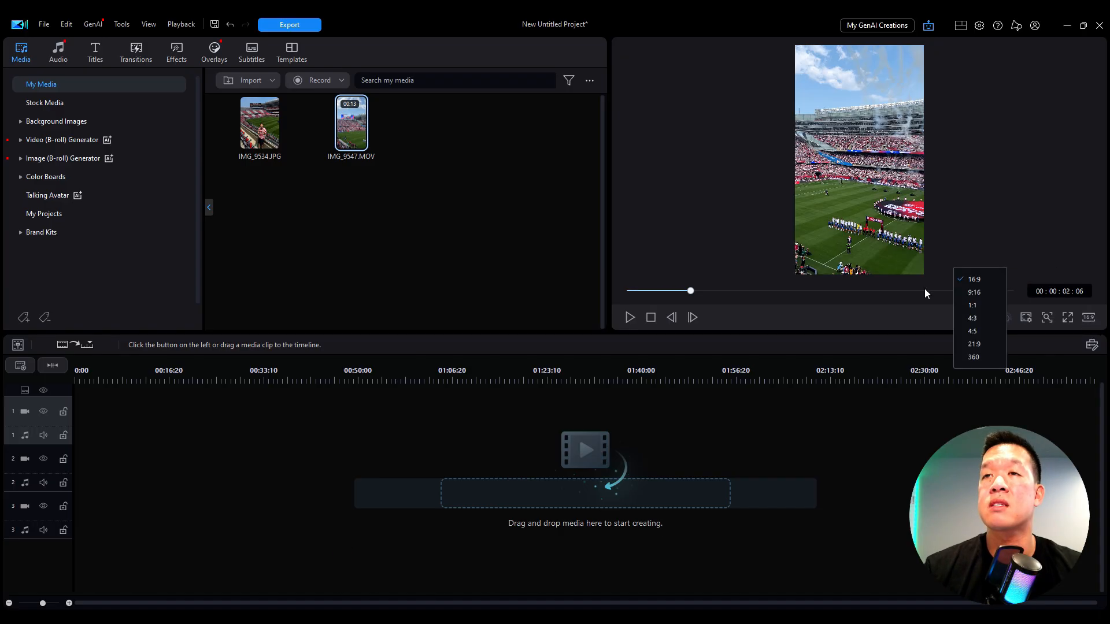
left_click_drag(352, 128, 69, 424)
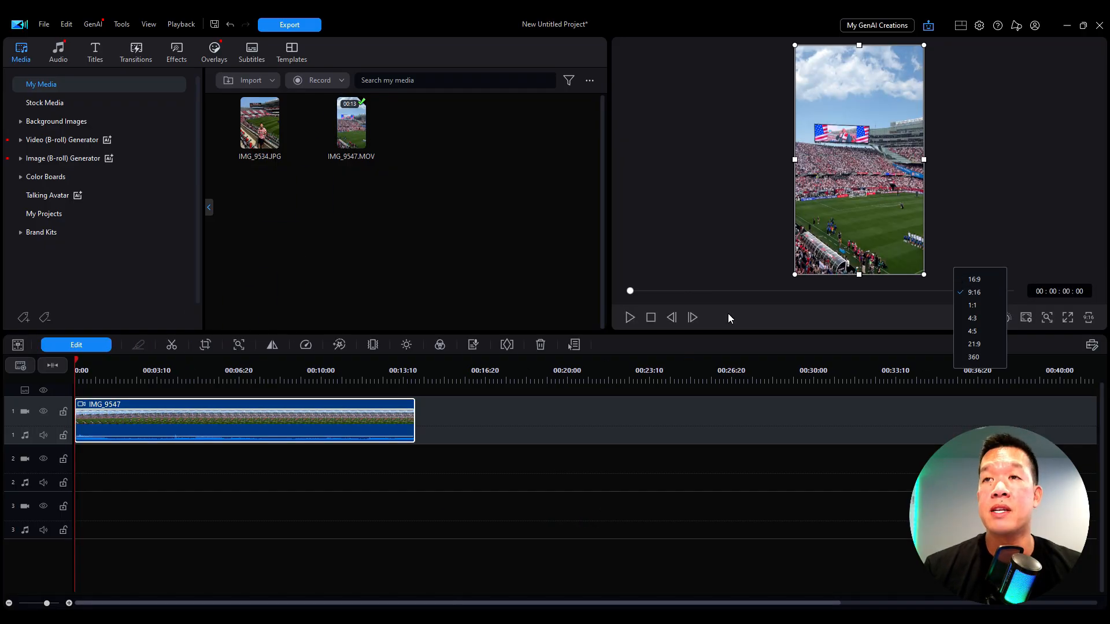
left_click(627, 318)
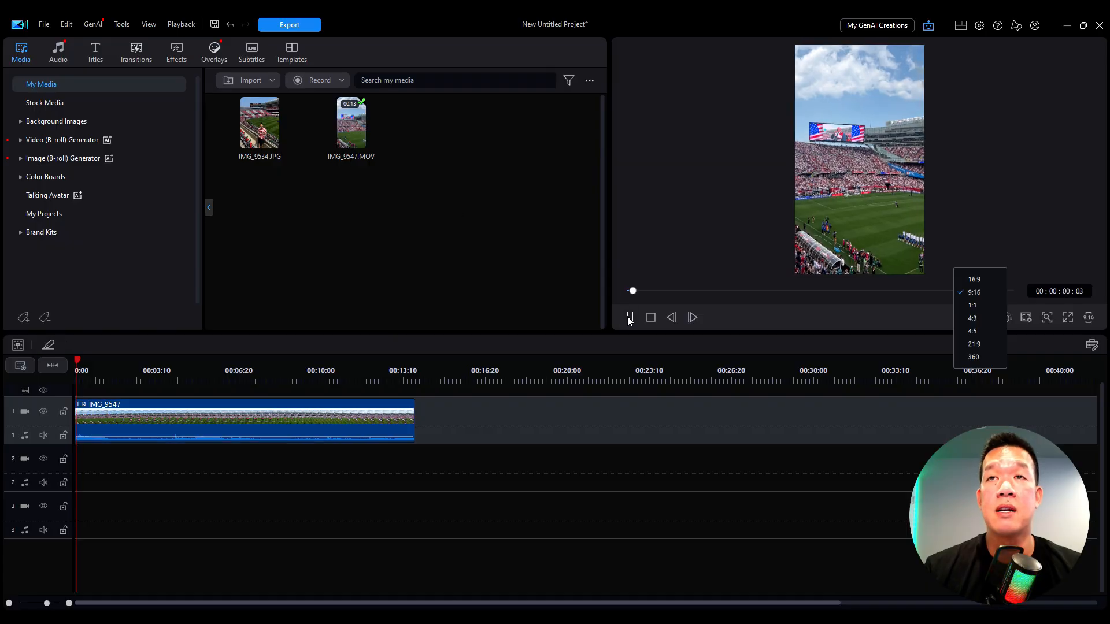
left_click(630, 318)
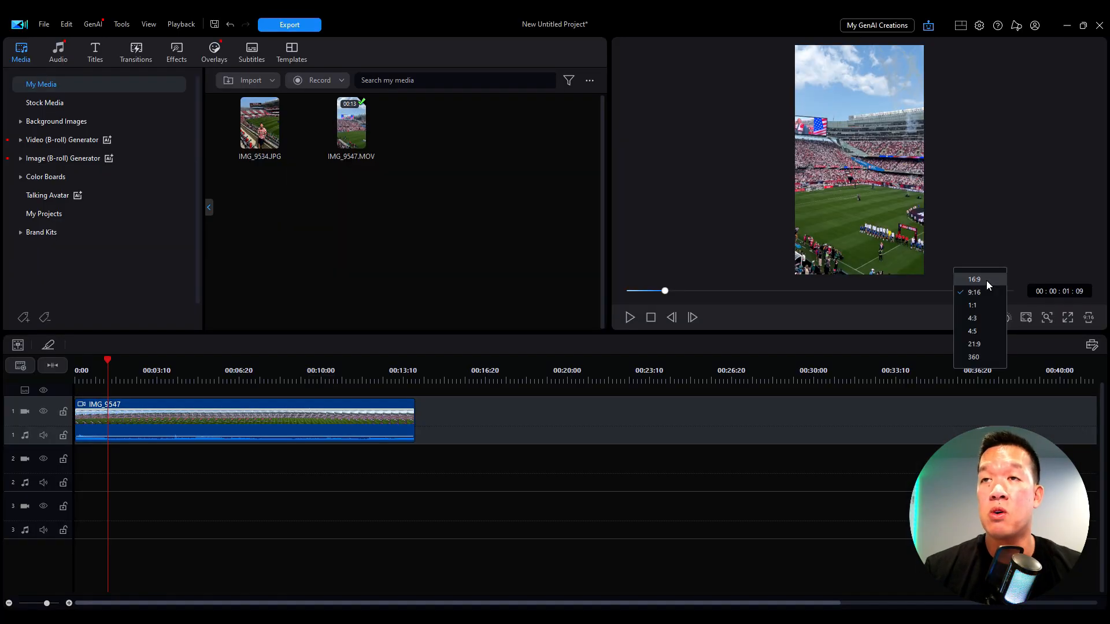
Set the project aspect ratio to 16:9 and play the timeline clip to check its framing
left_click(975, 279)
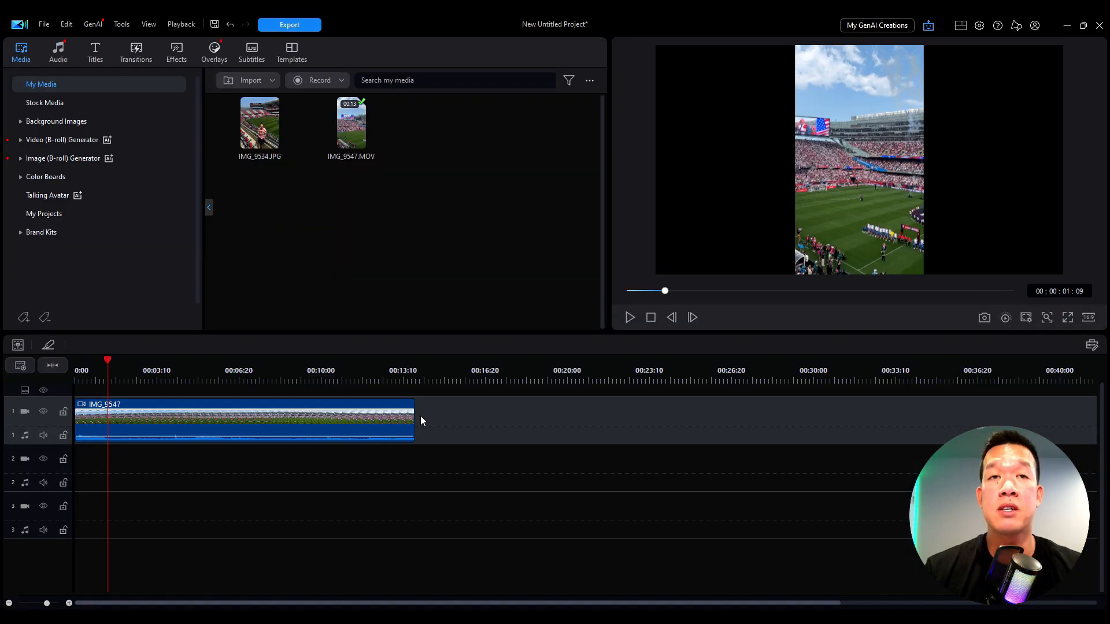
left_click(822, 192)
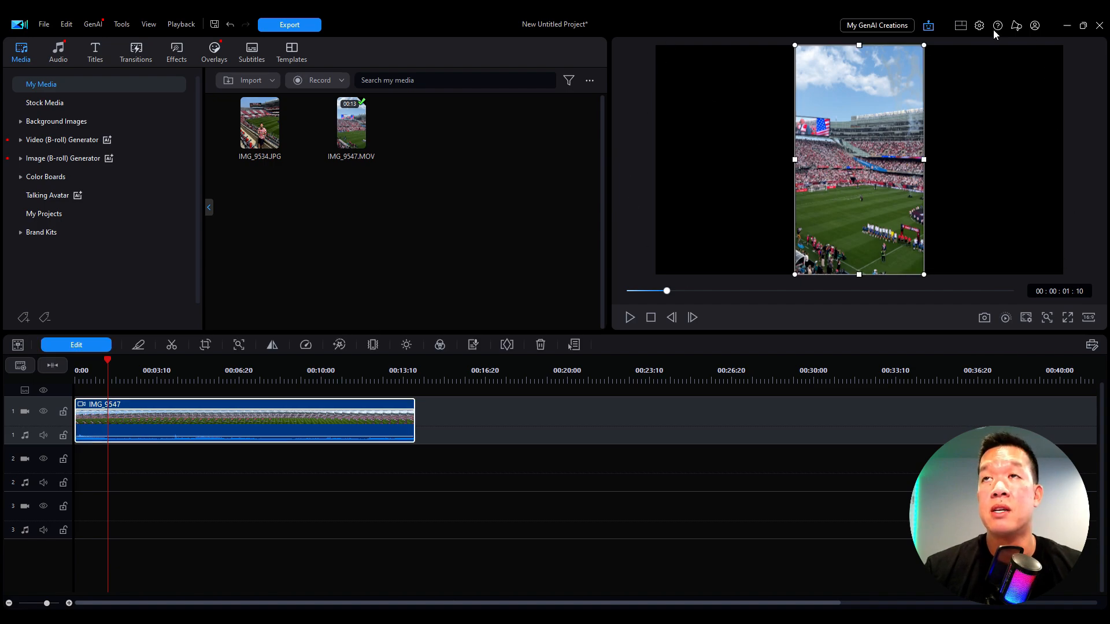
left_click(629, 319)
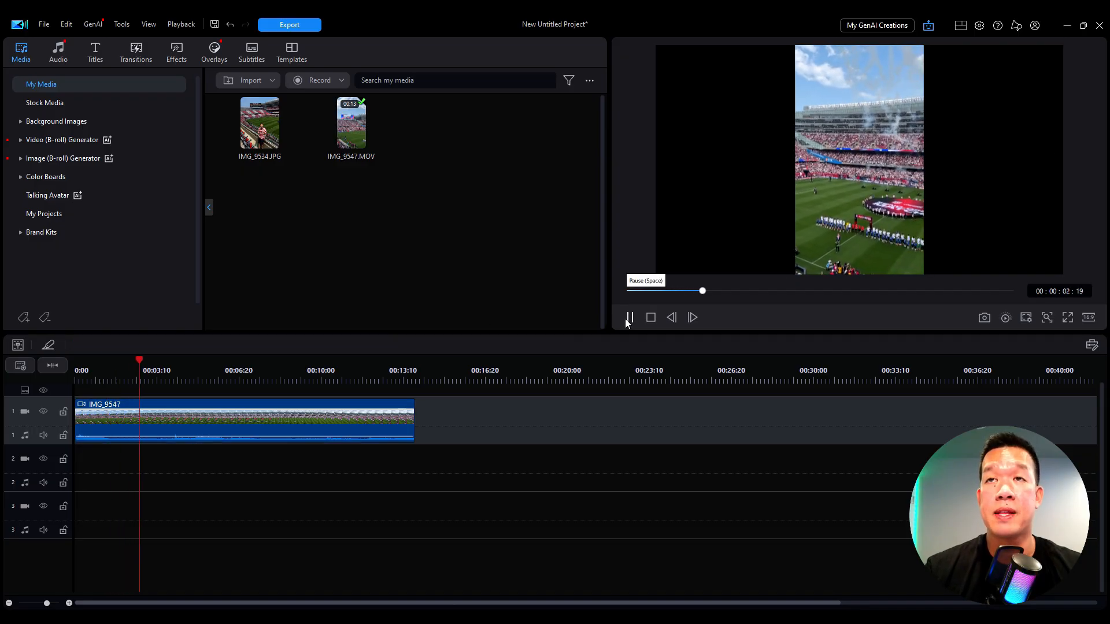
left_click(629, 318)
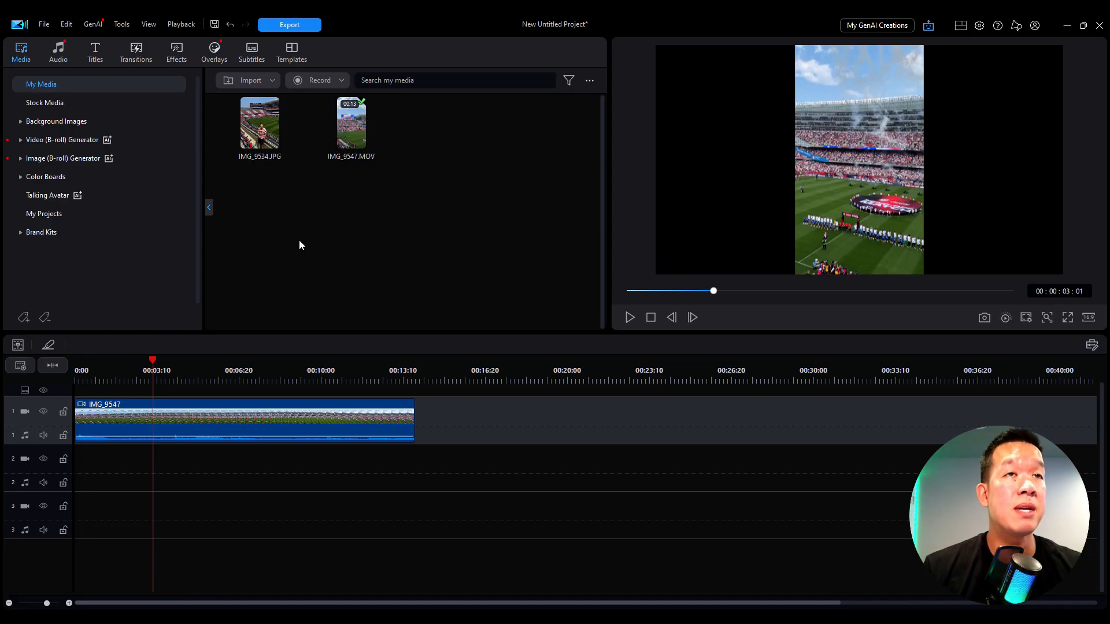
Search the Getty Images stock media for "dog", view both the video and photo results, and close the library
left_click(72, 104)
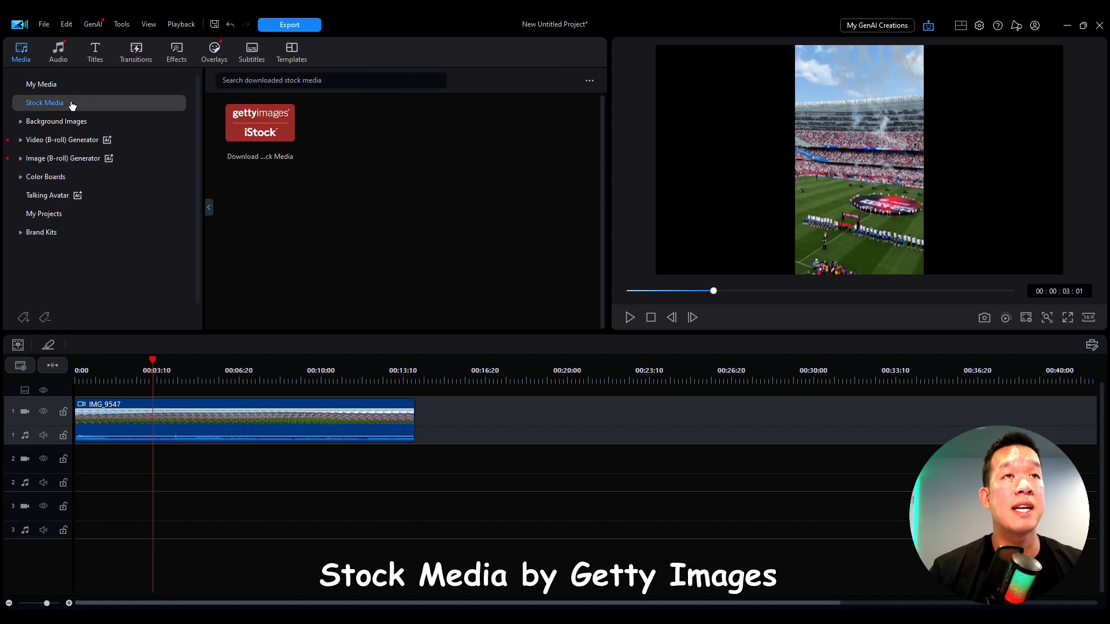
left_click(259, 127)
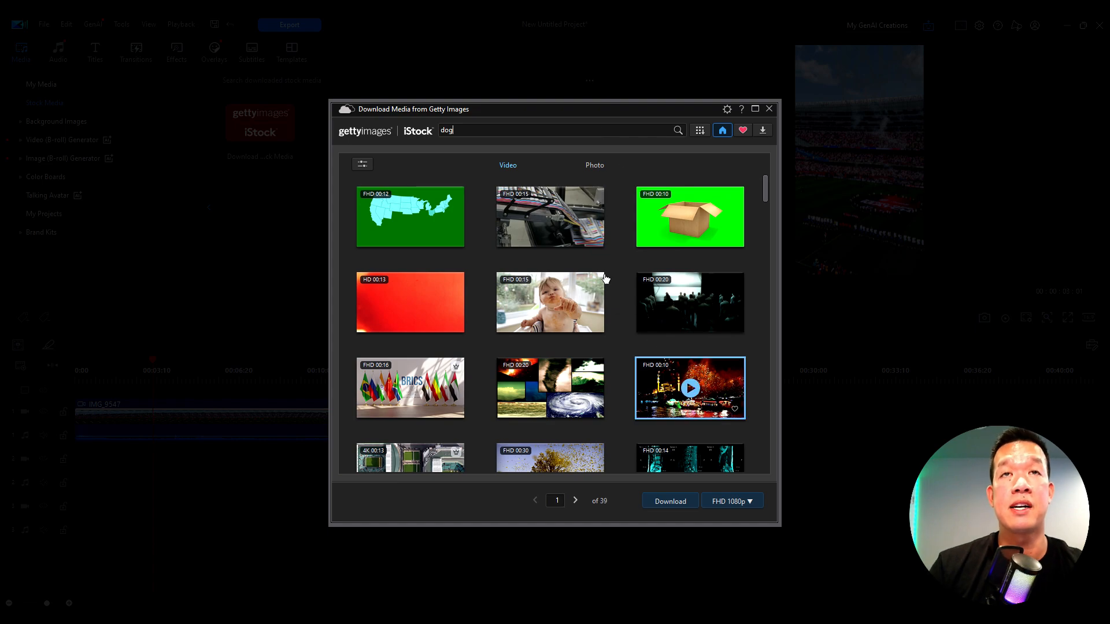
key("Return")
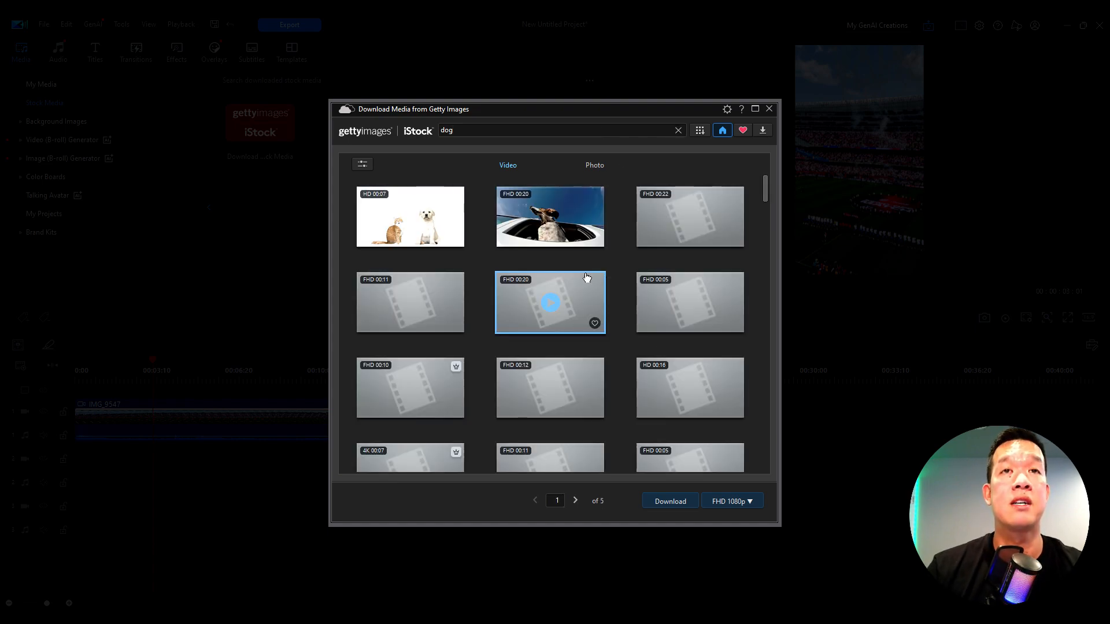
left_click(594, 169)
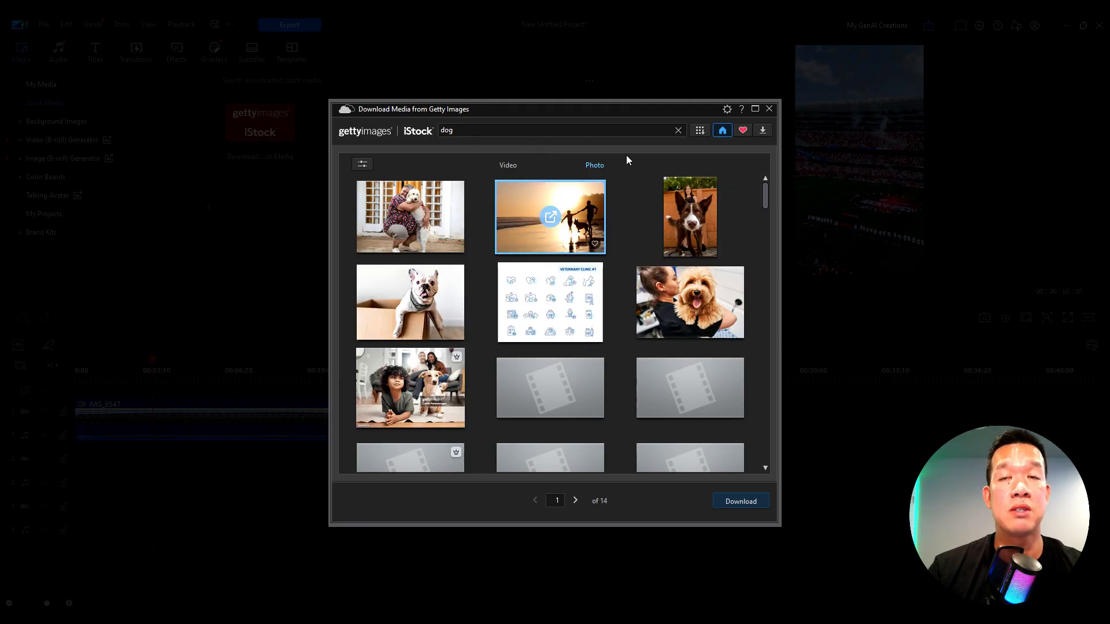
left_click(769, 109)
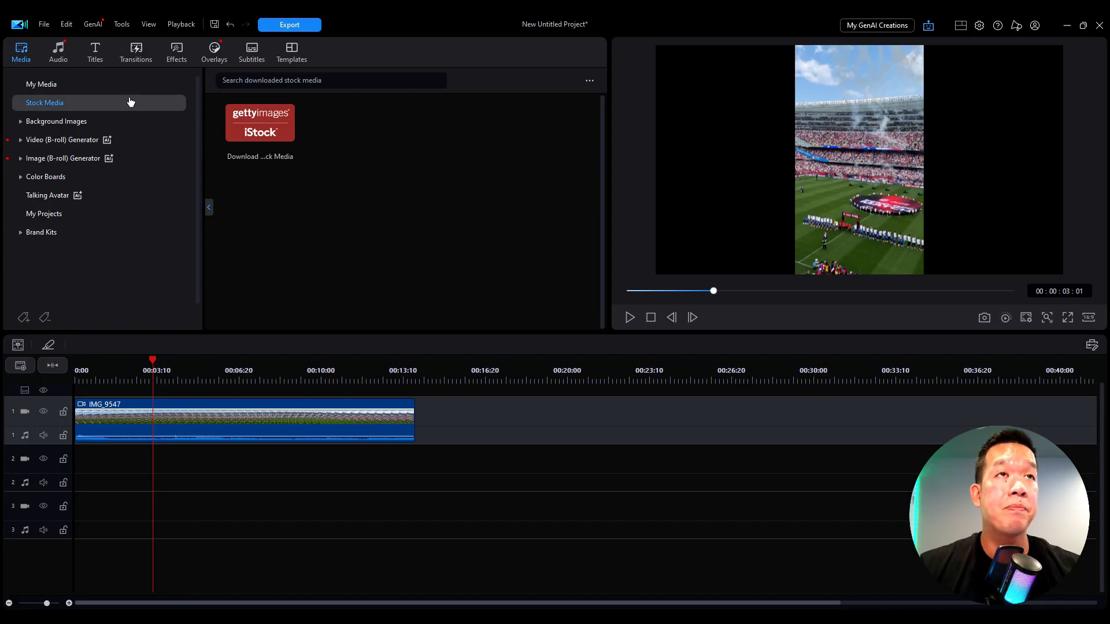
Browse the background image categories, examining the Fabric and Movie collections
left_click(40, 84)
left_click(31, 122)
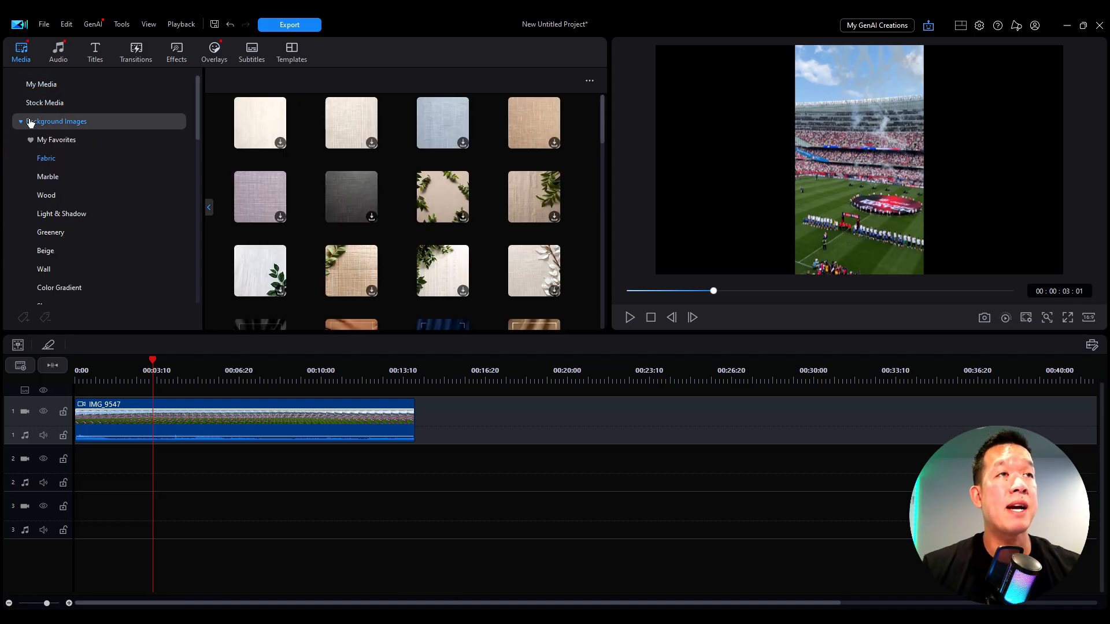
scroll(442, 198, "down", 1)
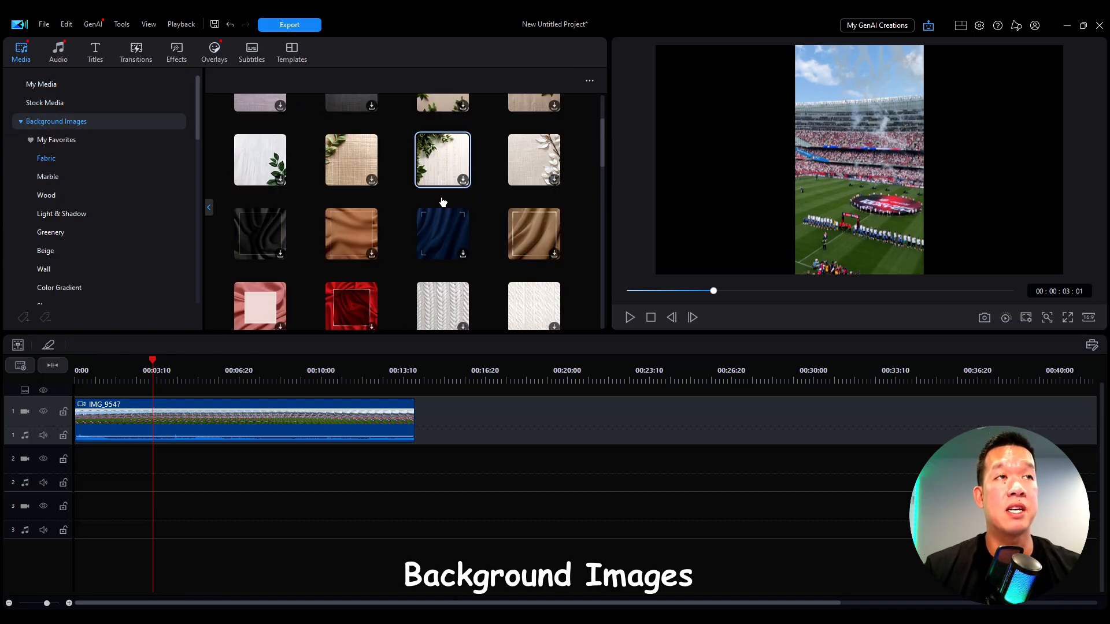
scroll(84, 208, "down", 2)
scroll(78, 198, "down", 1)
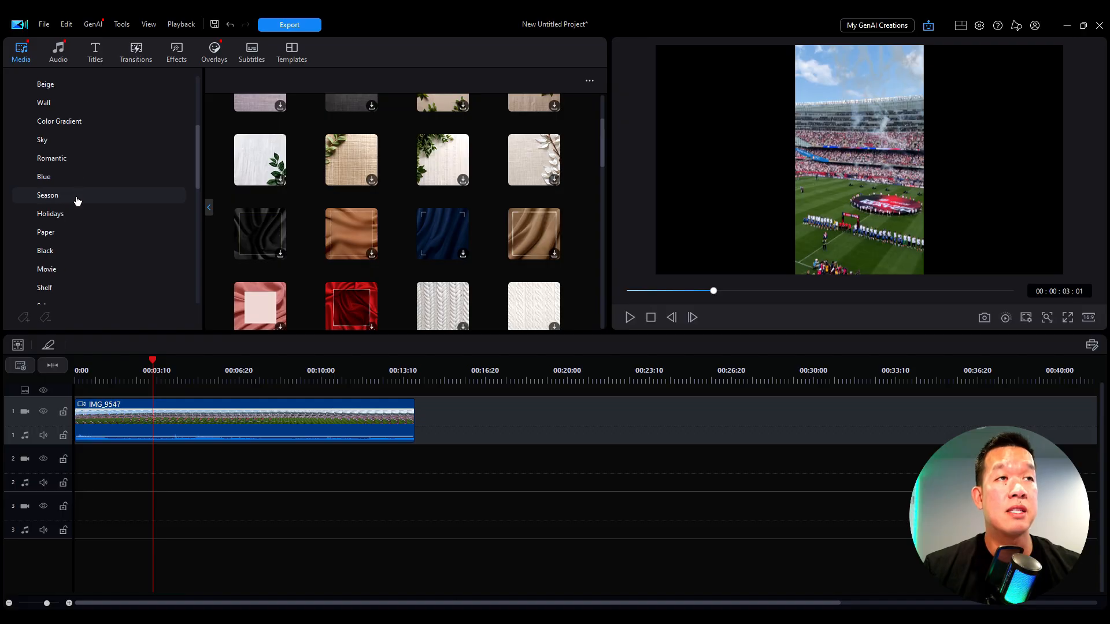
scroll(77, 199, "down", 2)
left_click(62, 156)
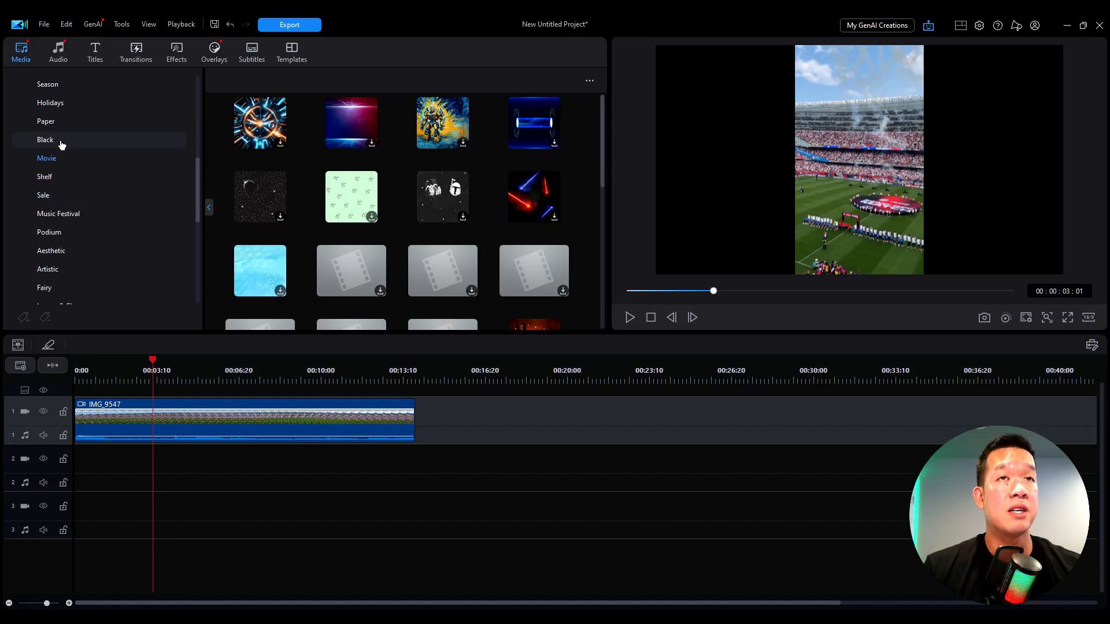
scroll(61, 203, "down", 5)
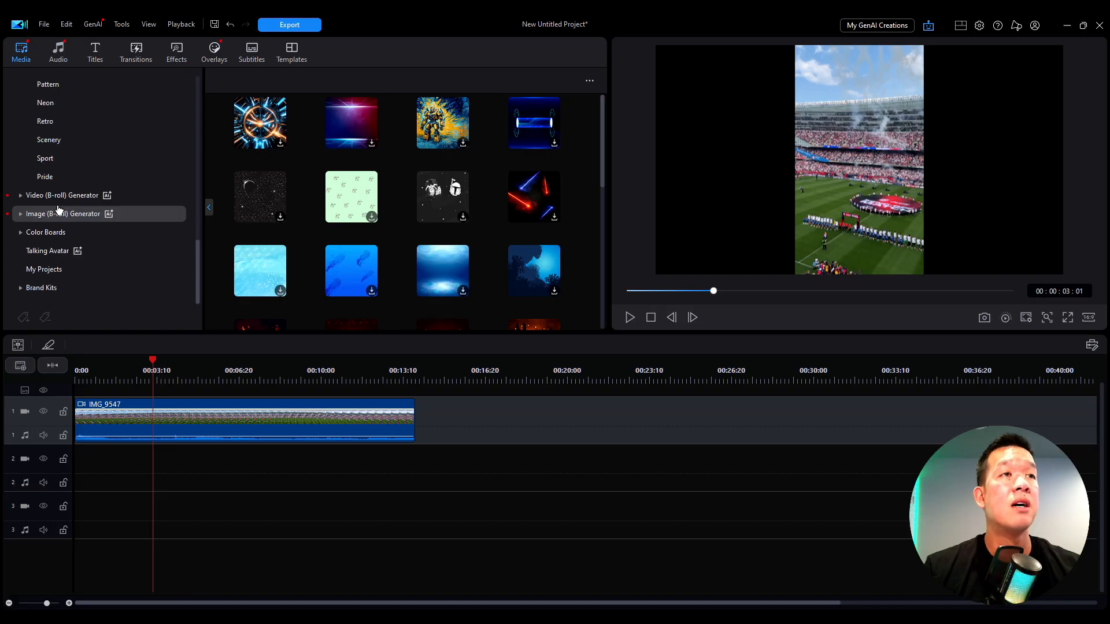
View the AI video generator's Image to Video templates and settings, and close them without generating anything
left_click(66, 199)
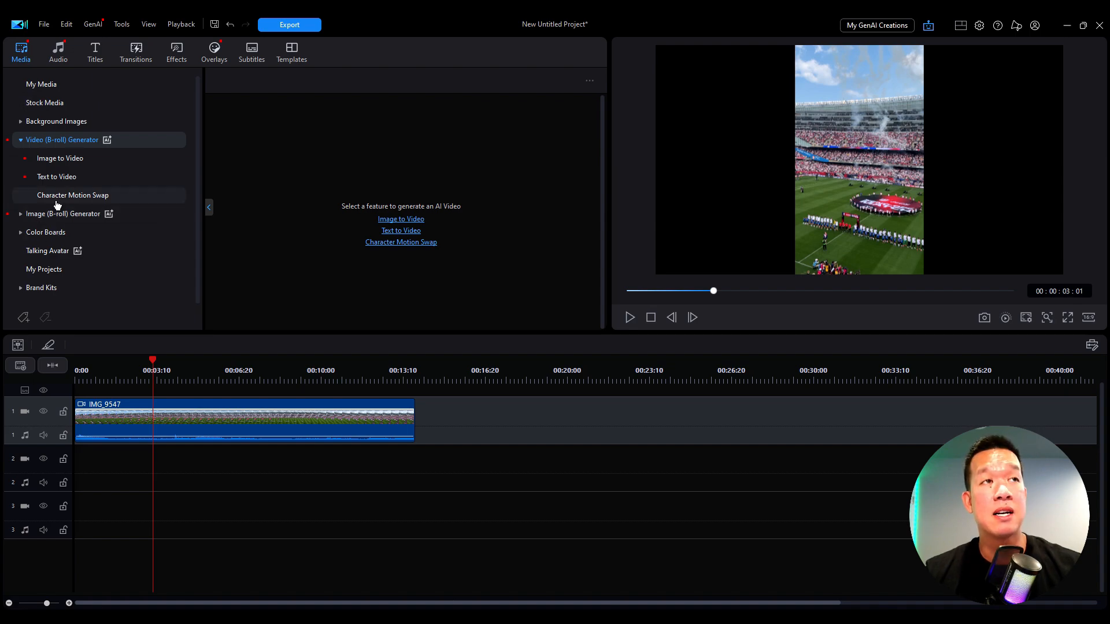
left_click(81, 158)
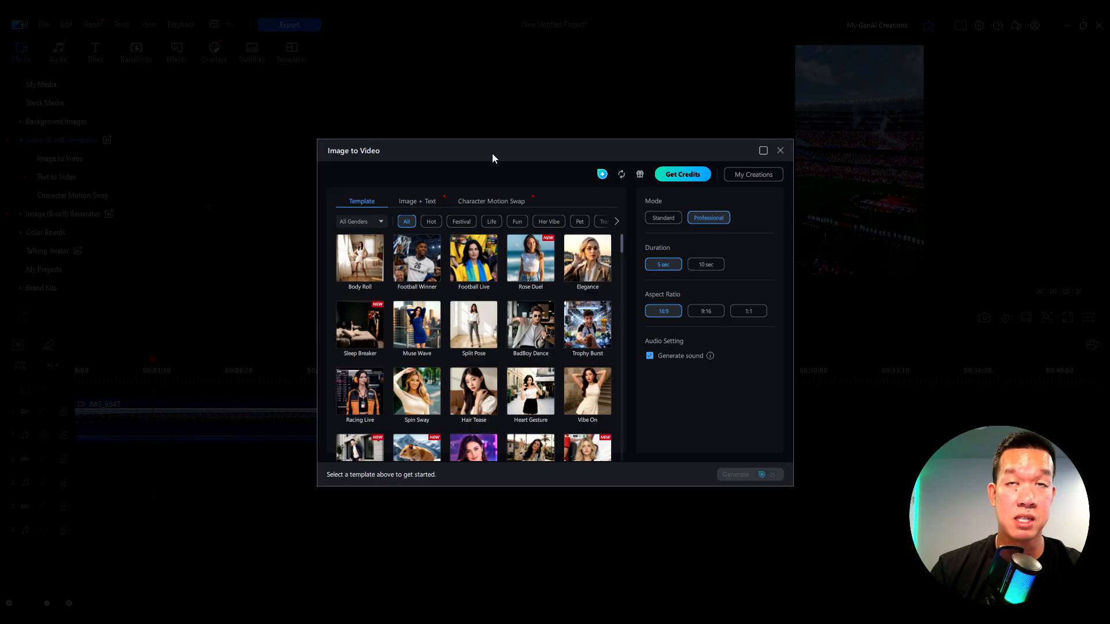
left_click(779, 151)
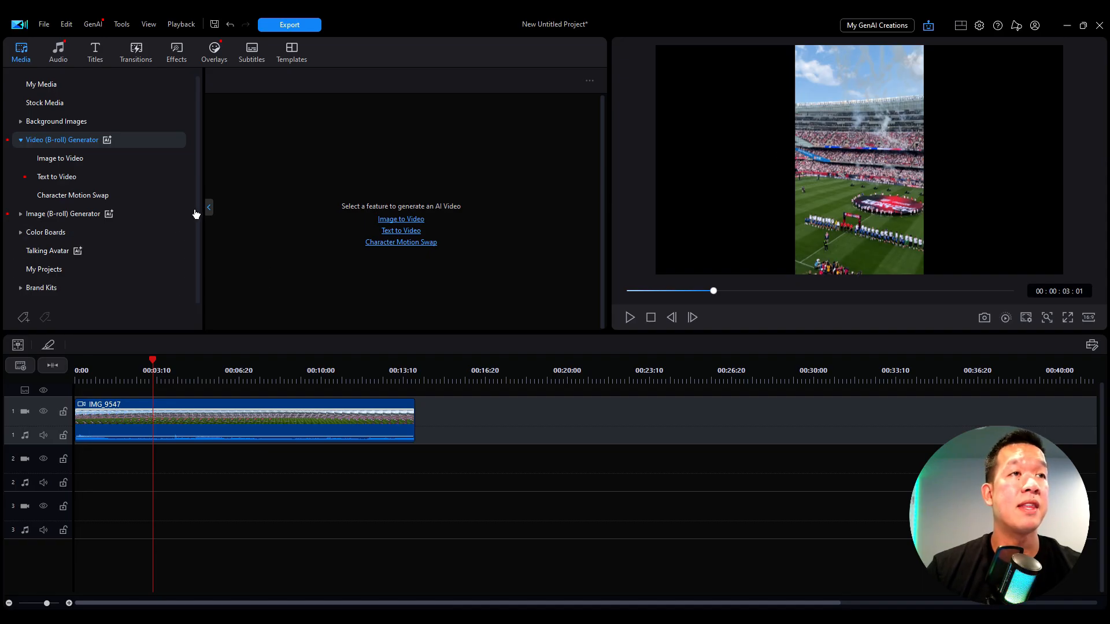
Look through the Brand Kits in the media library, viewing the Logos and Intros / Outros collections
left_click(27, 292)
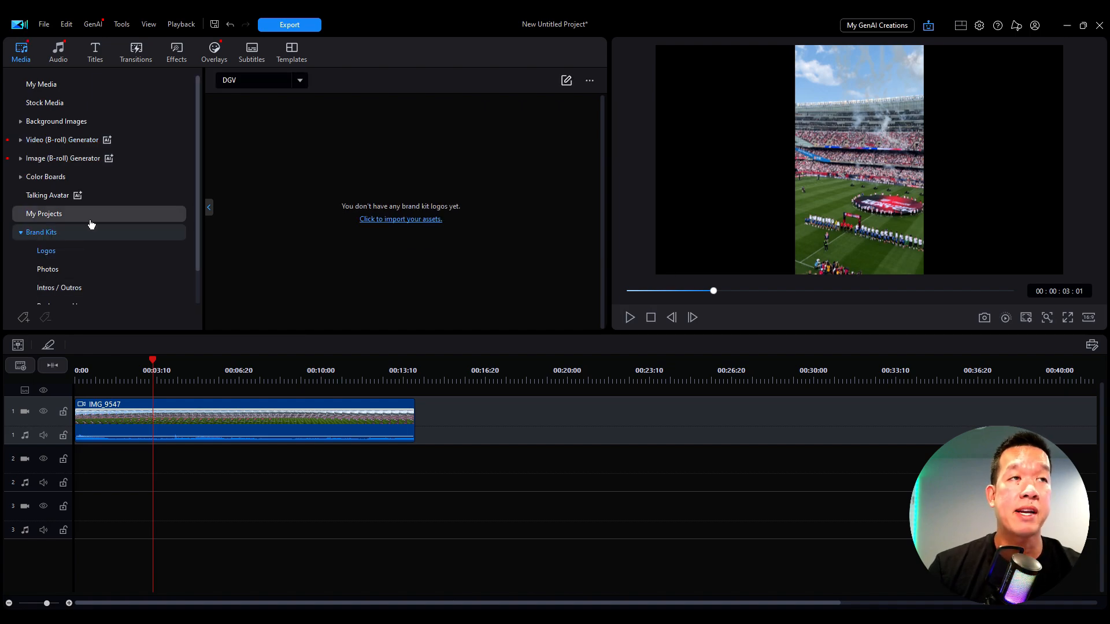
scroll(89, 229, "down", 1)
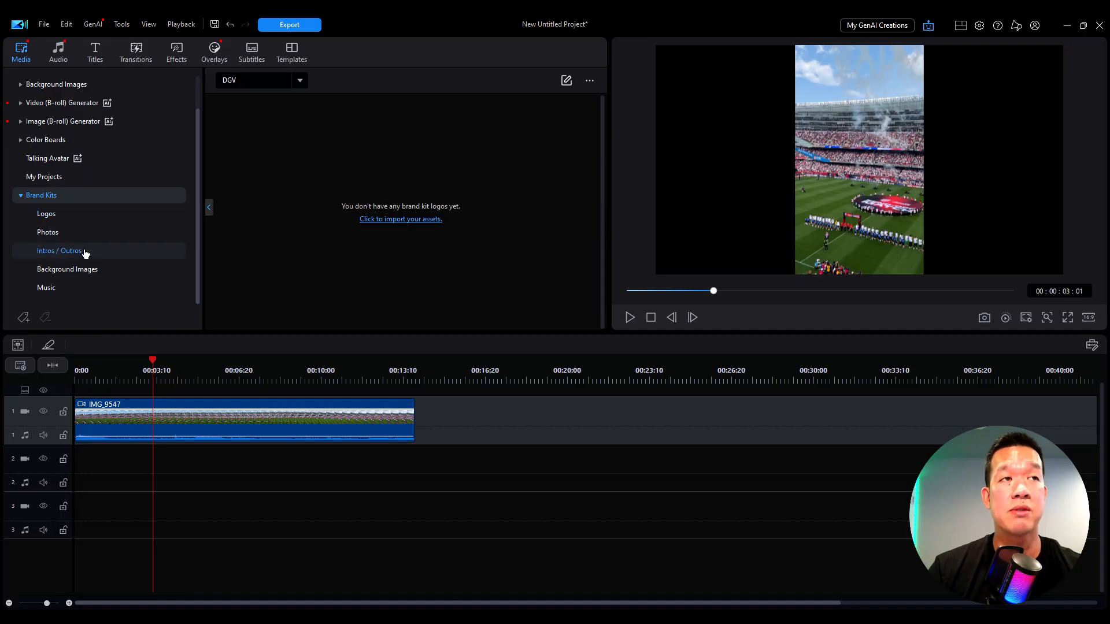
left_click(85, 252)
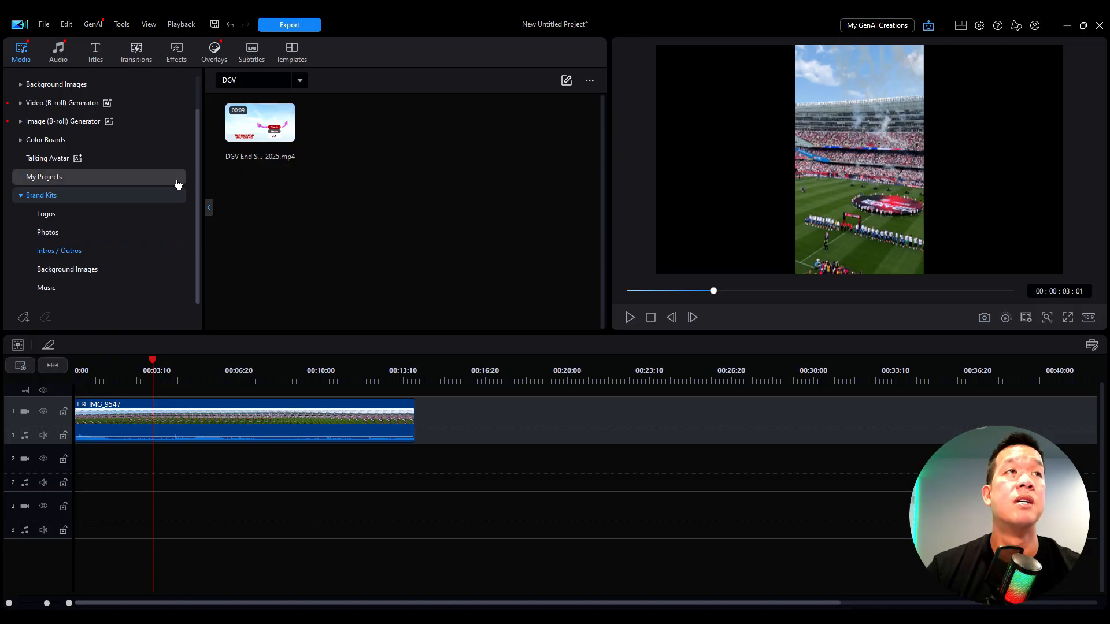
scroll(185, 147, "up", 2)
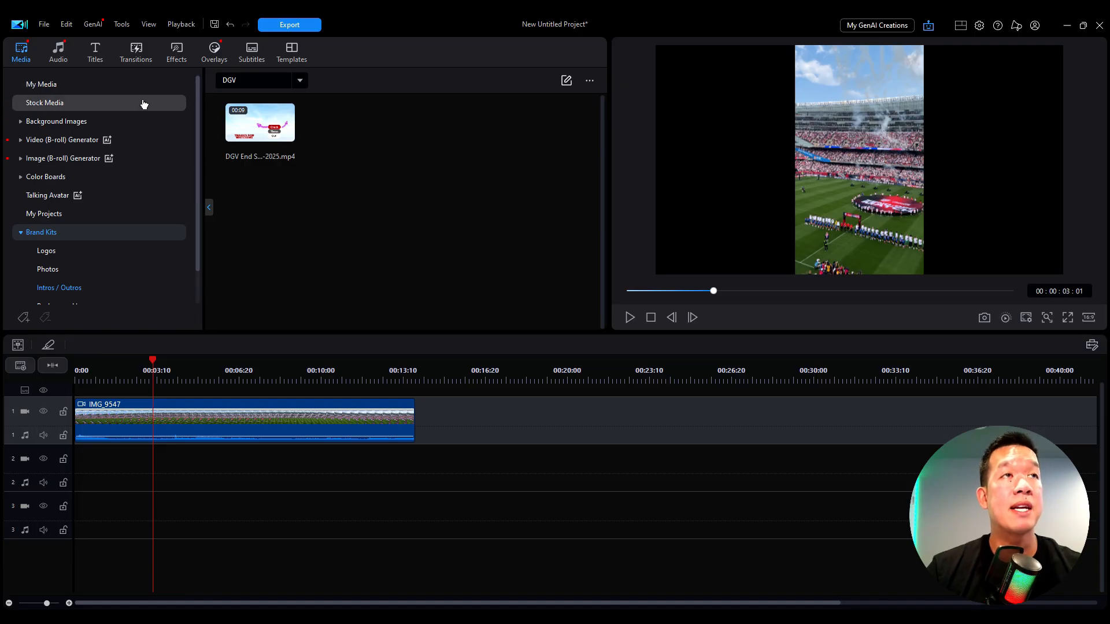
Browse the audio library, viewing the My Audio and AI Generated sections and the CyberLink background music list
left_click(47, 52)
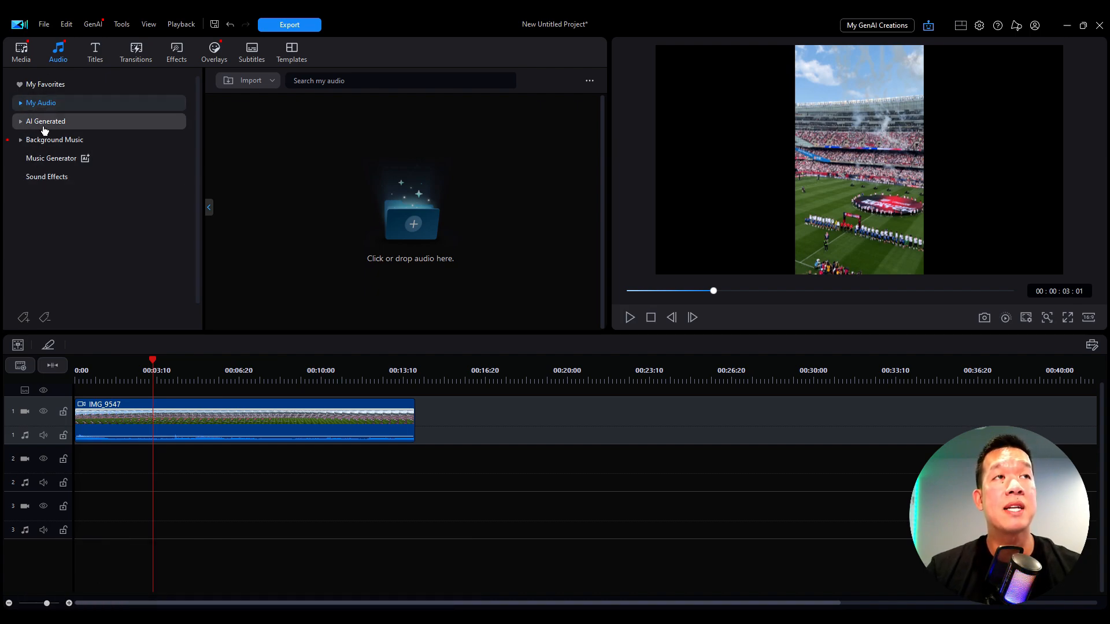
left_click(21, 104)
left_click(22, 105)
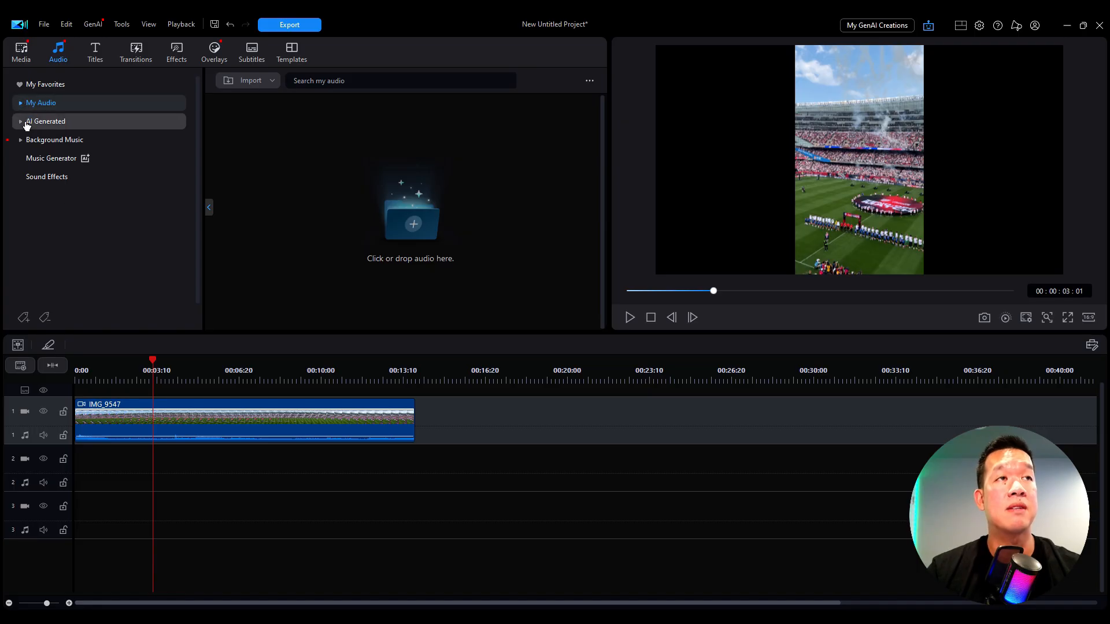
left_click(27, 122)
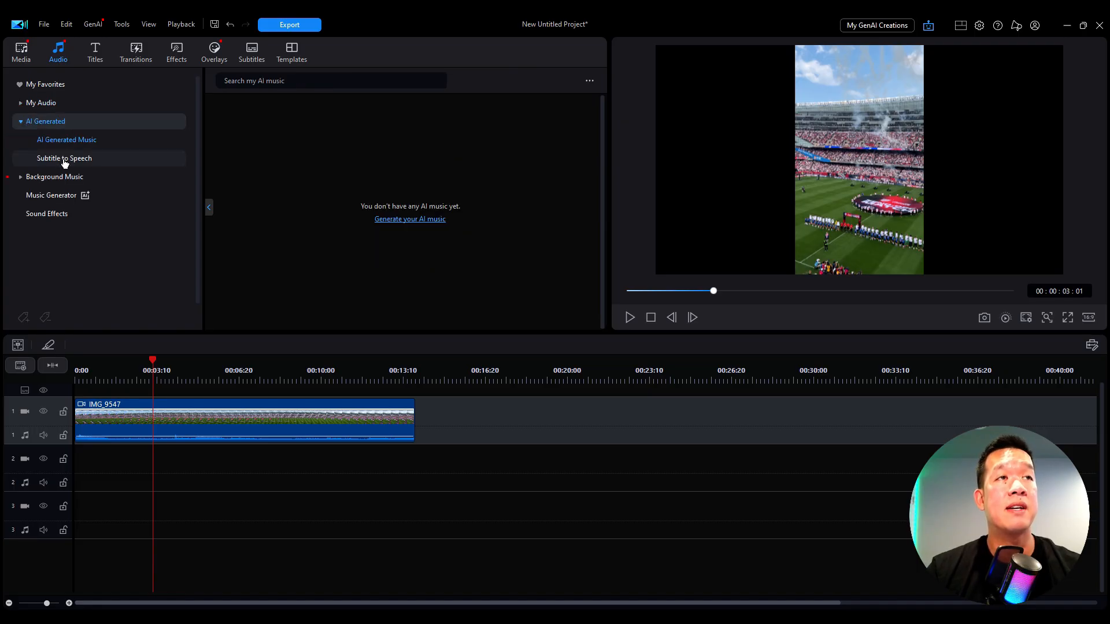
left_click(22, 179)
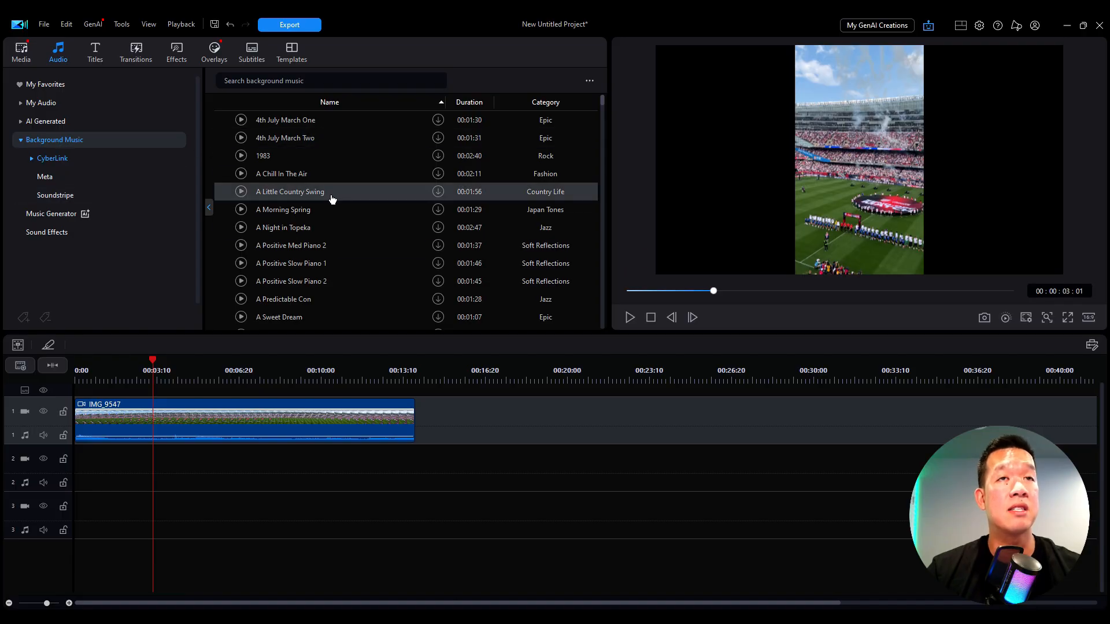
scroll(322, 245, "down", 1)
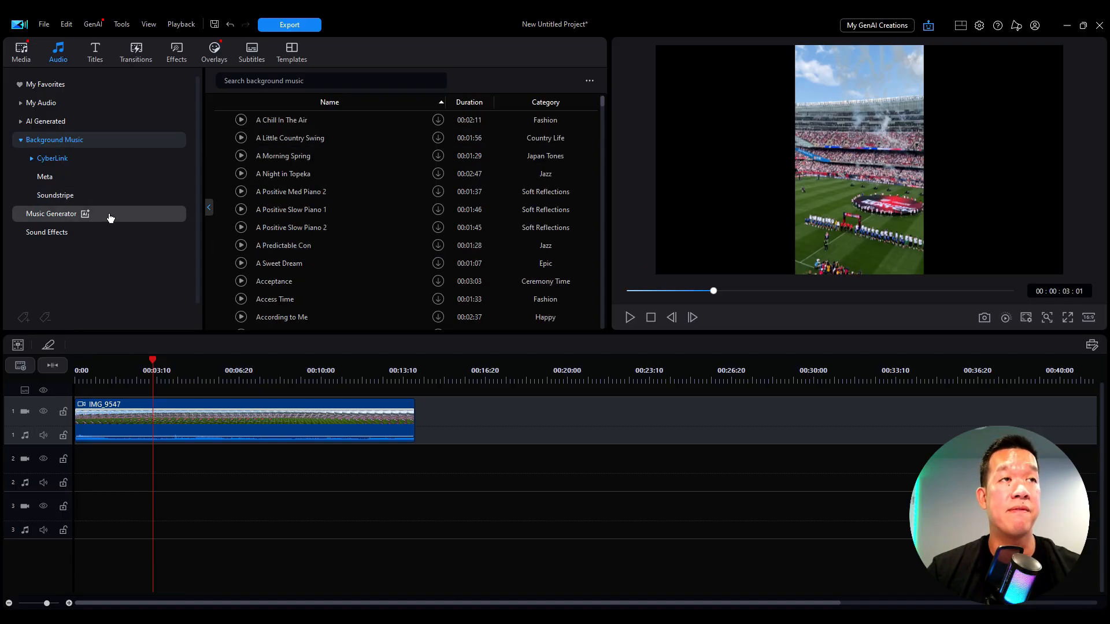
Browse the Meta background music and its genres, and preview the track "Knockout"
left_click(61, 182)
scroll(65, 208, "down", 10)
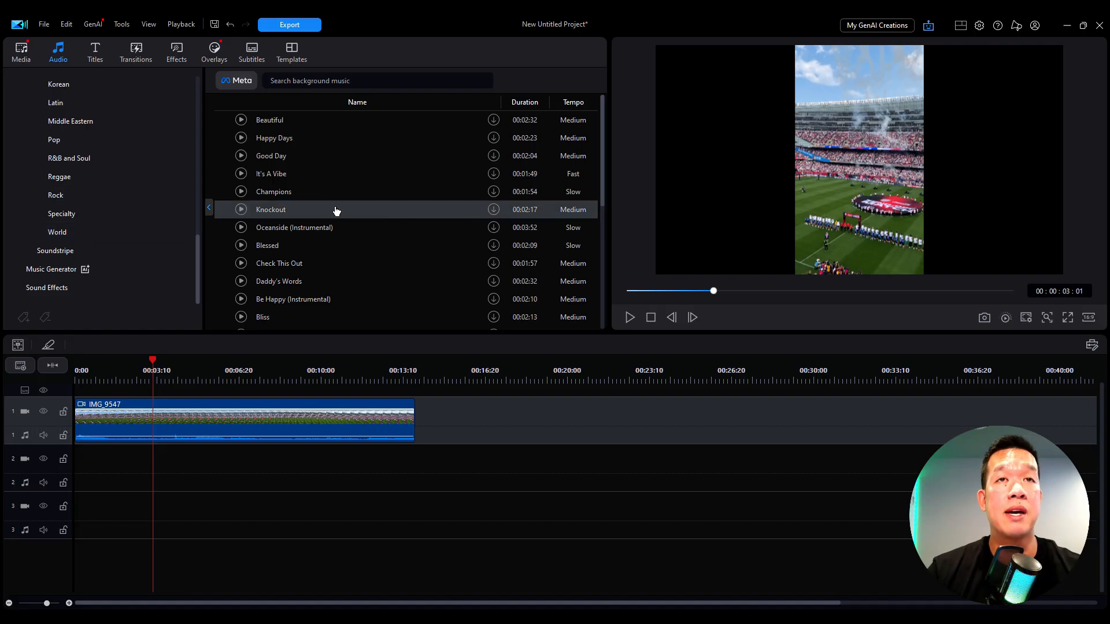
left_click(241, 209)
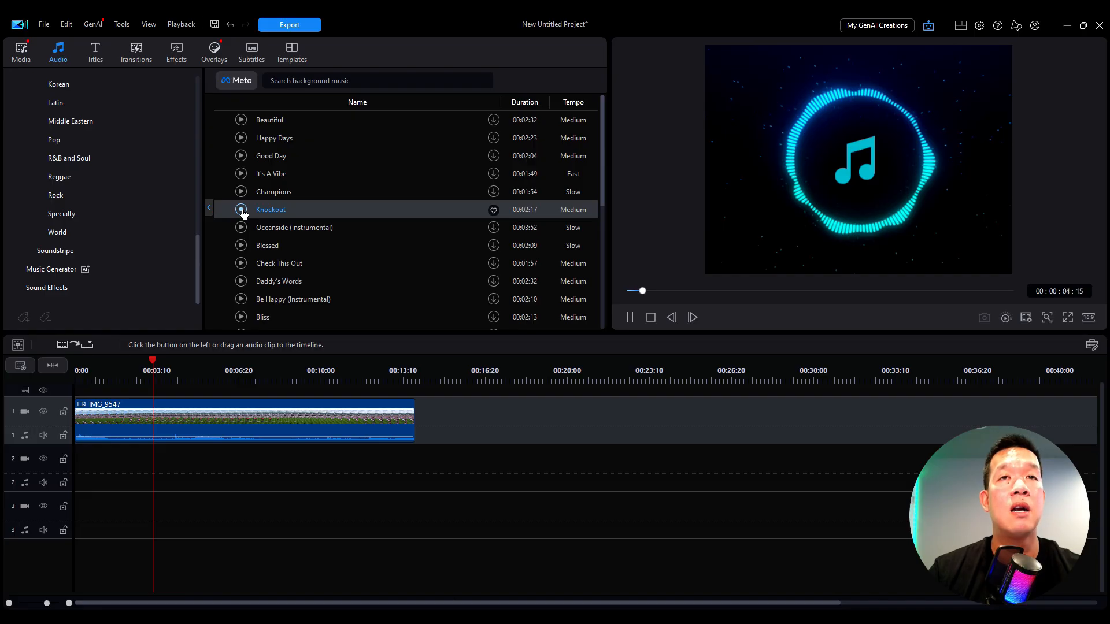
scroll(176, 240, "up", 10)
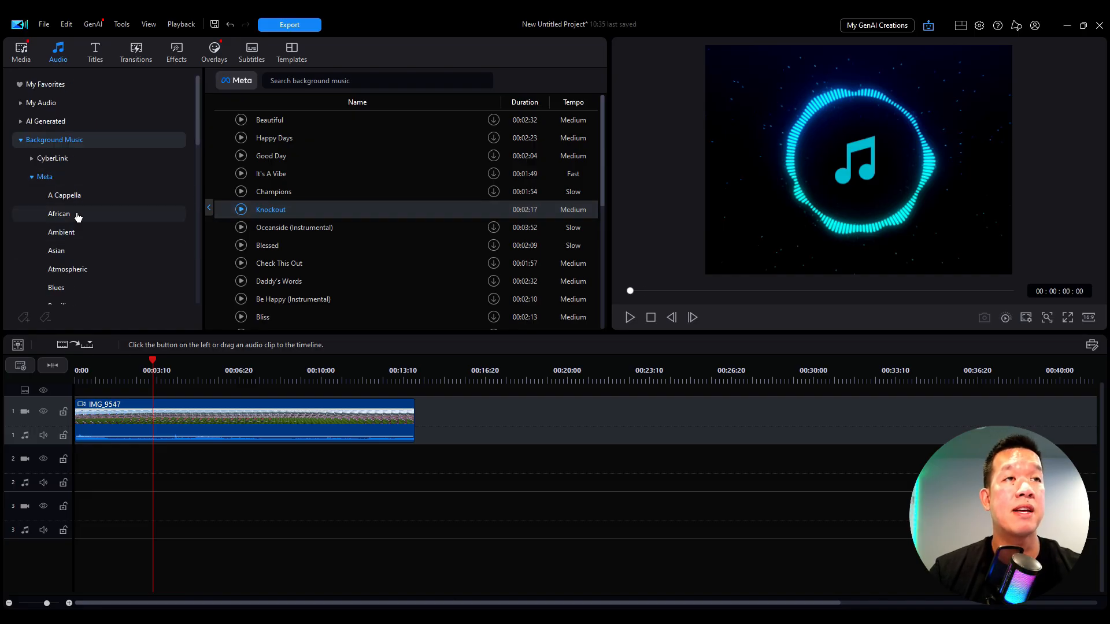
scroll(83, 245, "down", 3)
scroll(83, 245, "down", 3)
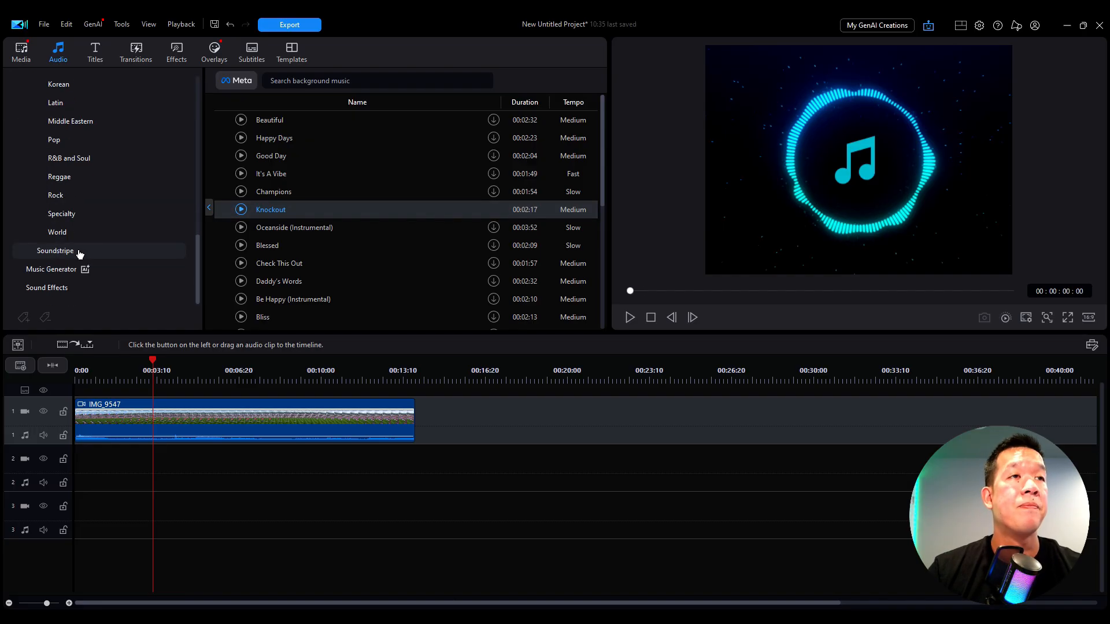
Search the sound effects for "camera" and preview the Camera 1 sound
left_click(62, 285)
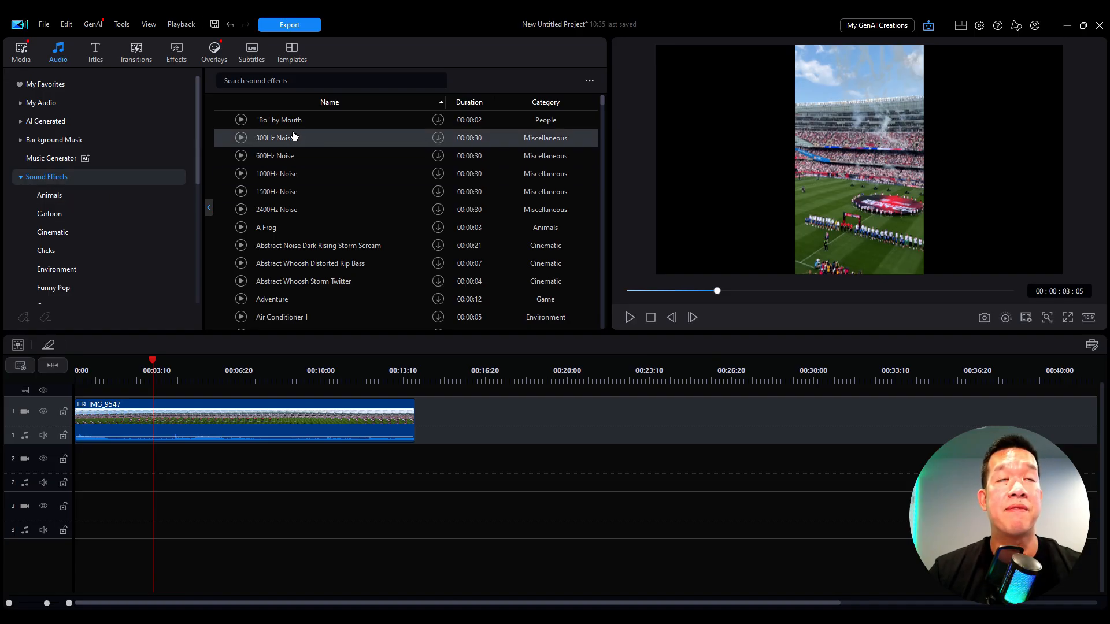
left_click(294, 84)
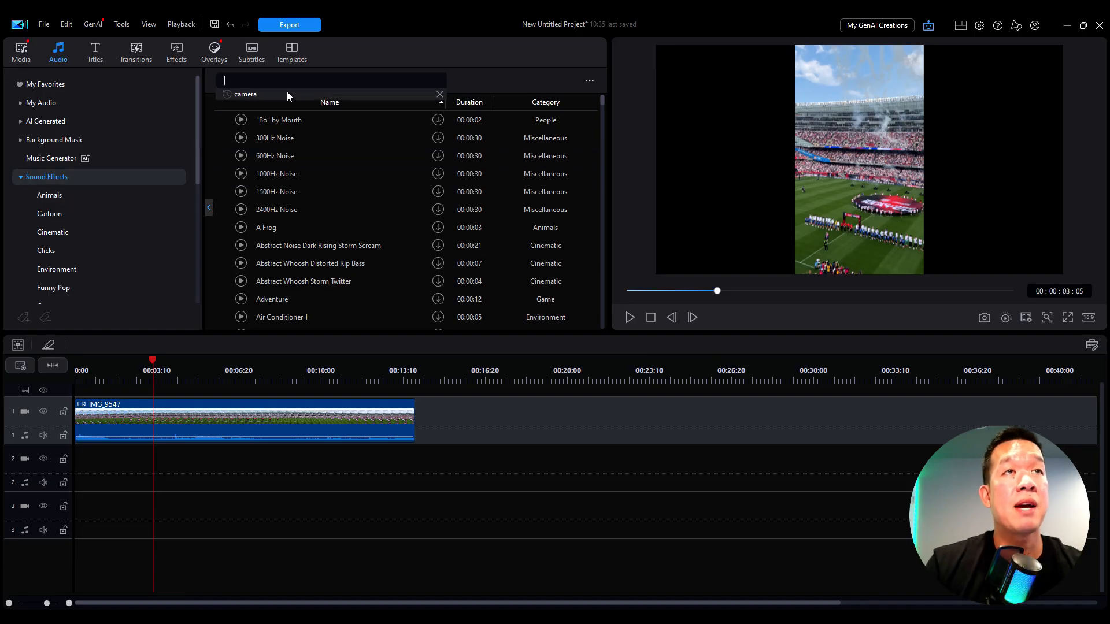
left_click(287, 92)
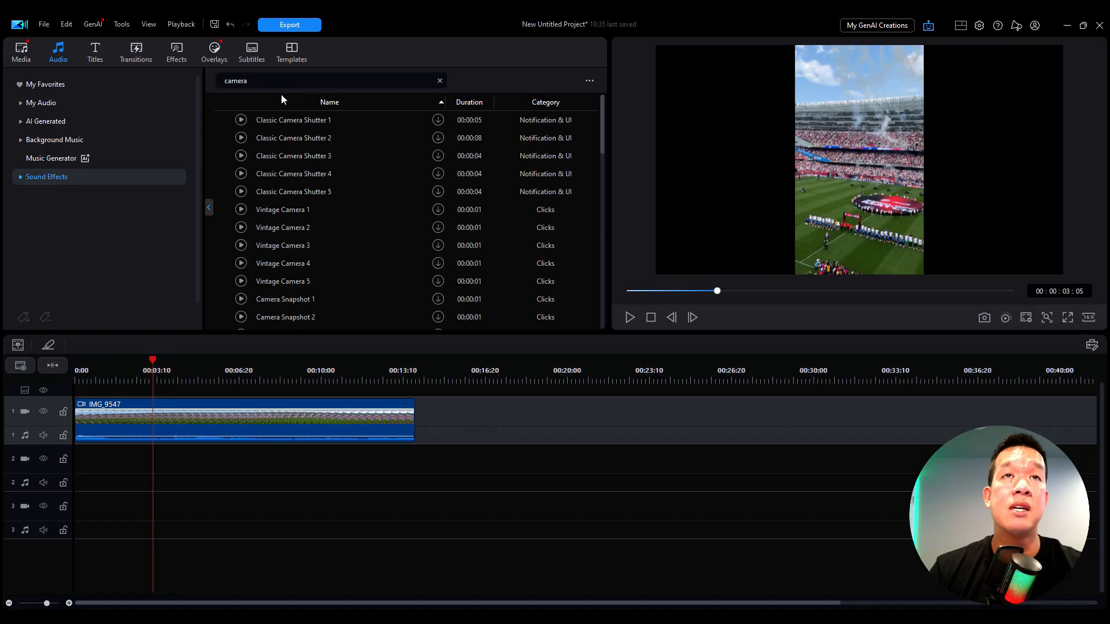
scroll(241, 243, "down", 2)
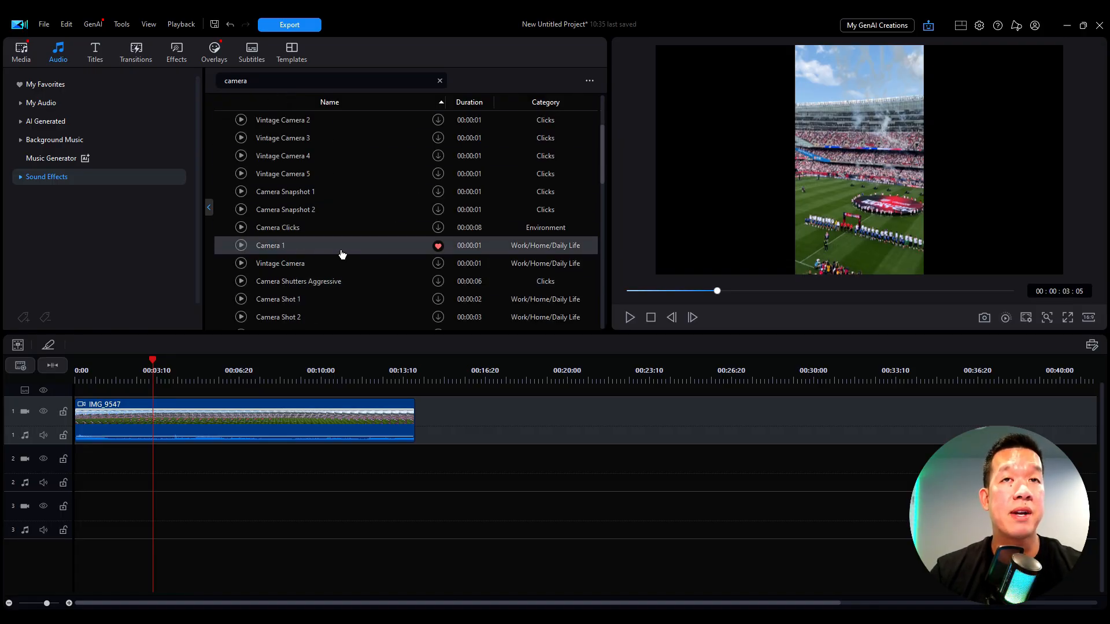
left_click(241, 245)
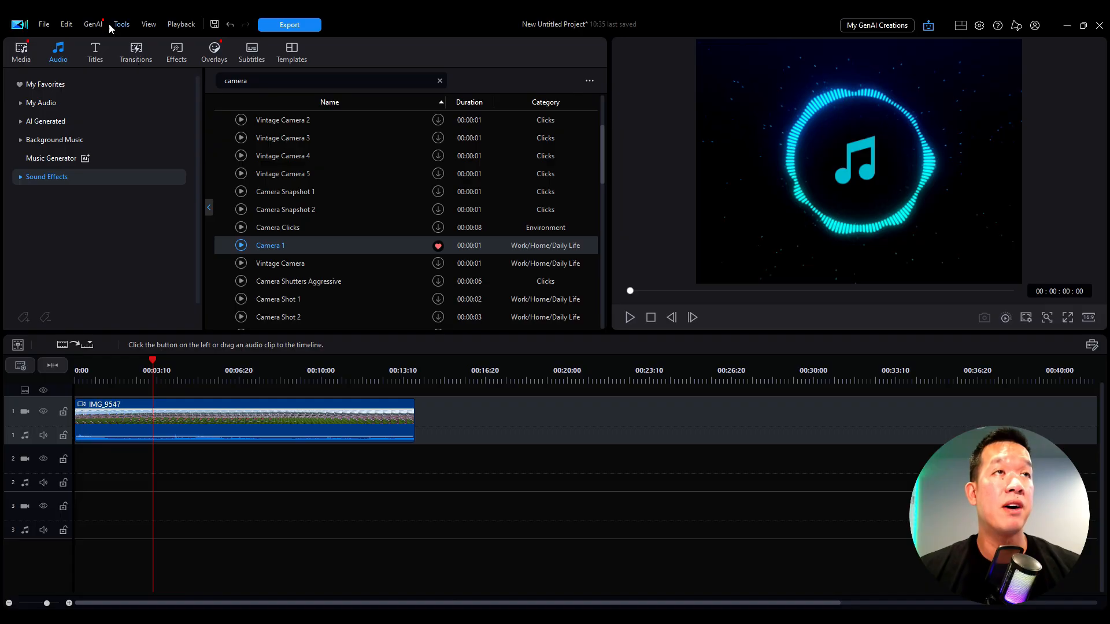
Add the Plain Text 01 title to video track 2, starting at about 5 seconds, and preview it over the clip
left_click(99, 50)
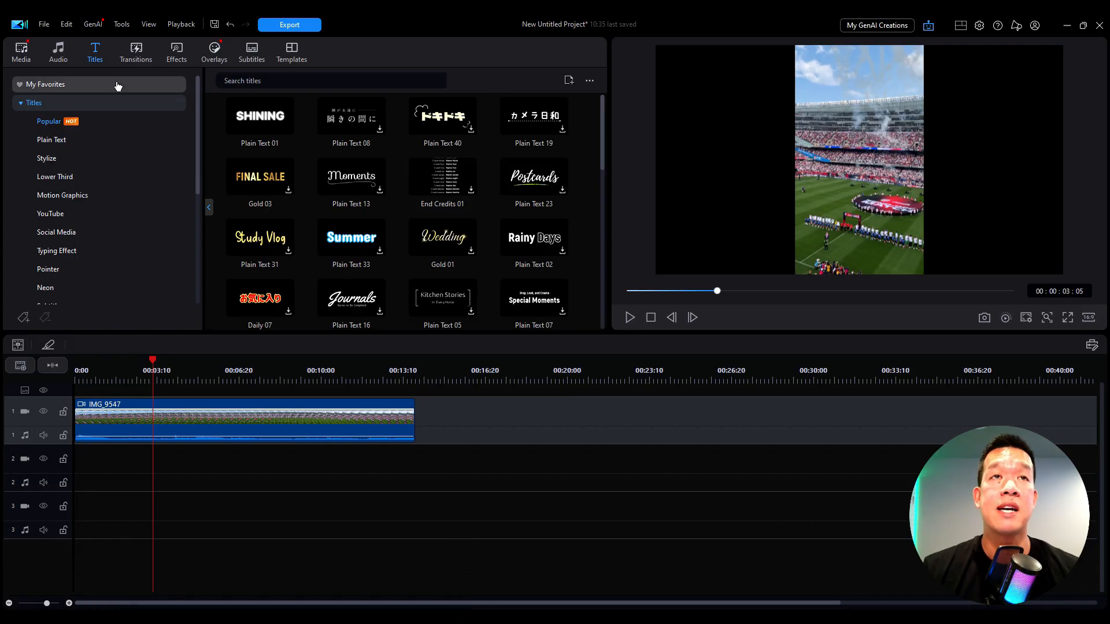
left_click(269, 118)
left_click_drag(270, 118, 194, 470)
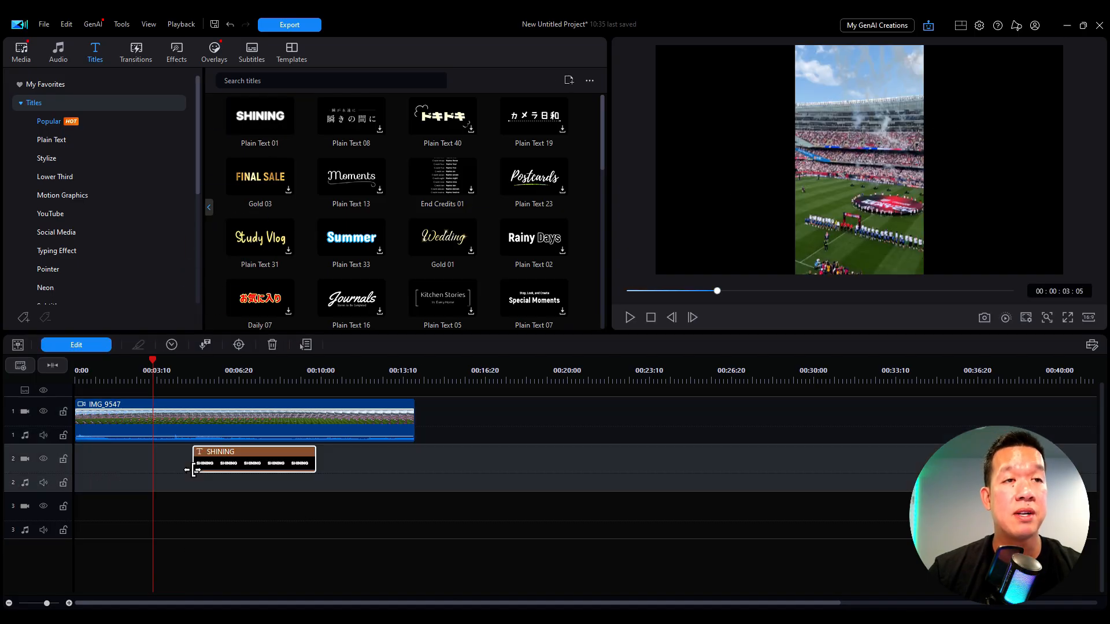
left_click(230, 468)
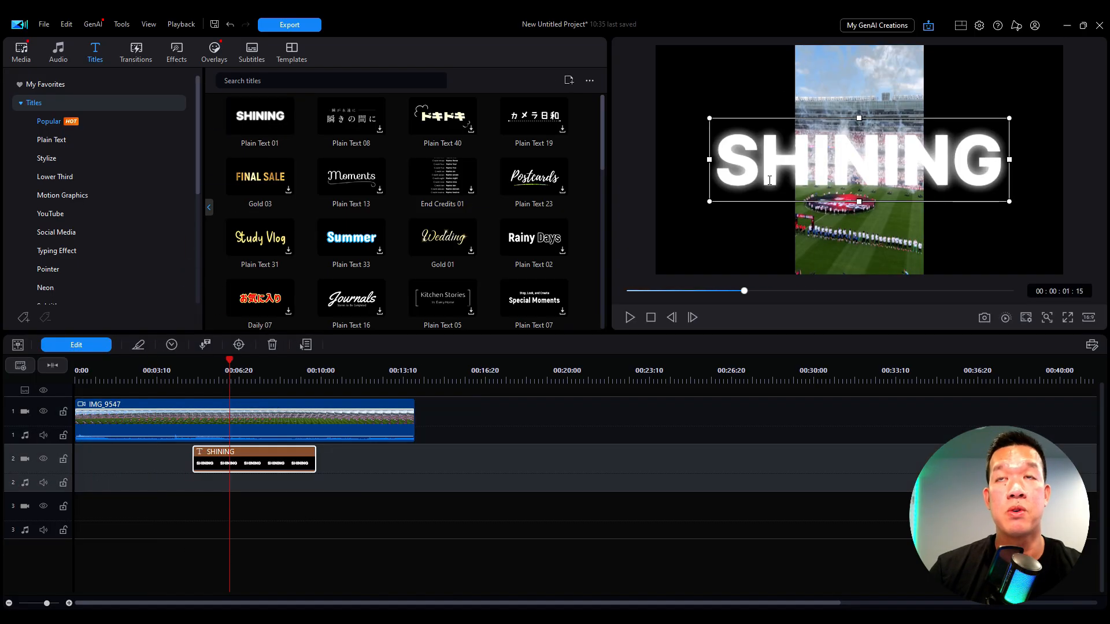
Open the title on track 2 for editing and replace its text with "Hey There"
double_click(276, 452)
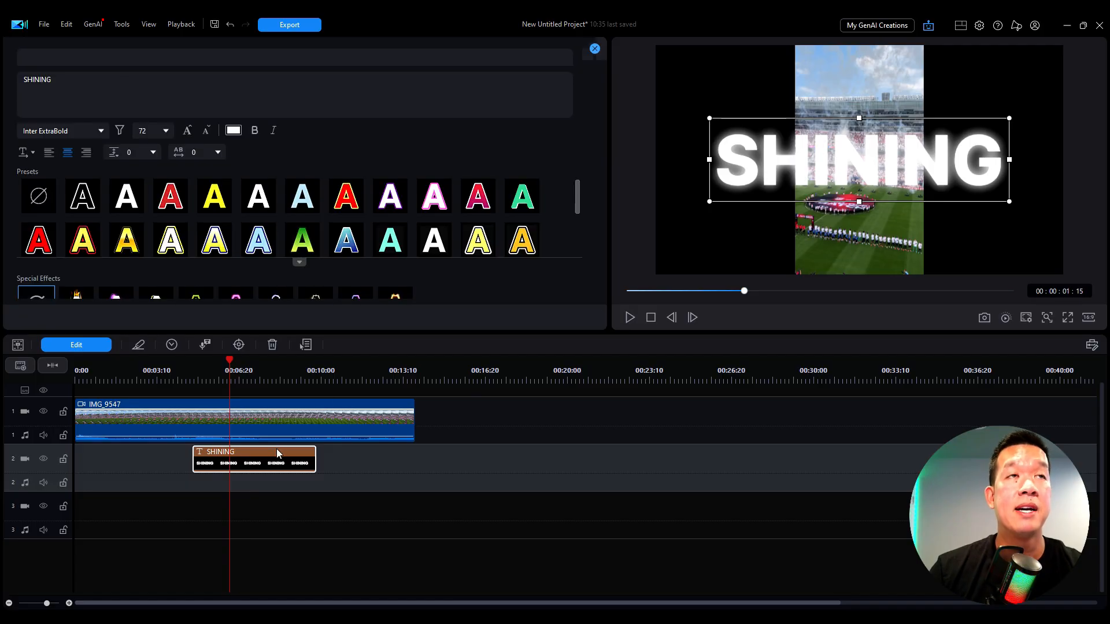
left_click_drag(72, 81, 1, 78)
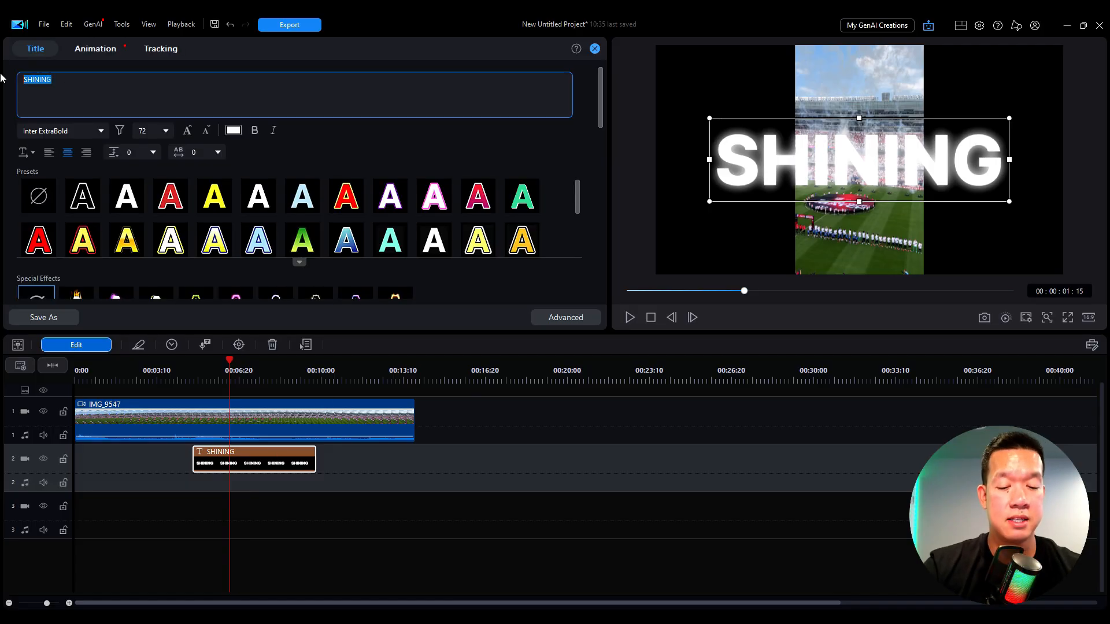
type("Hey There")
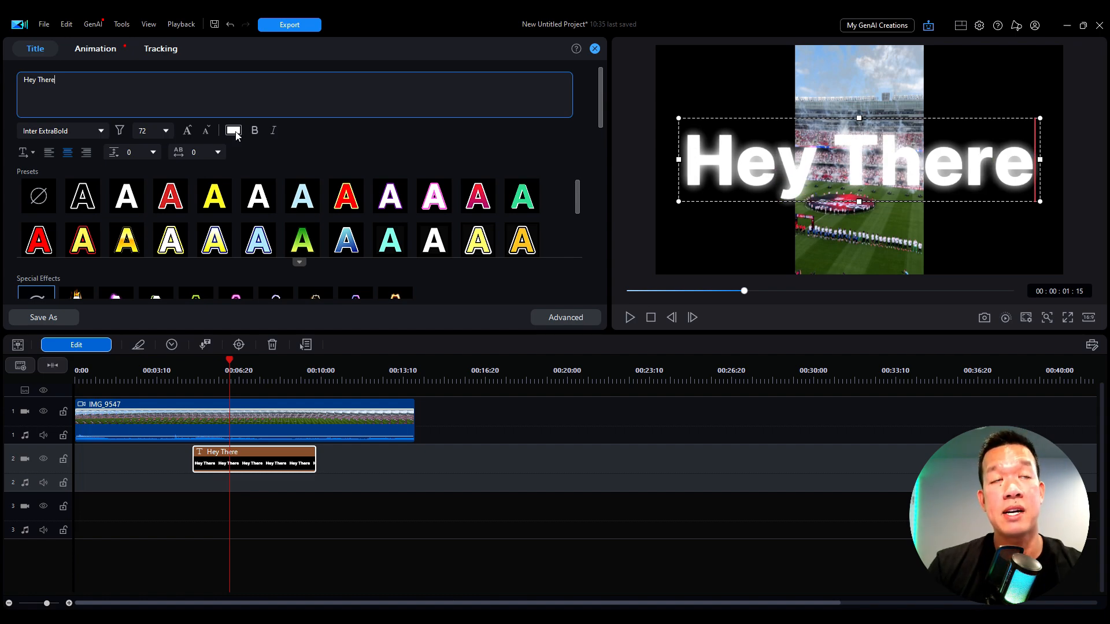
Set the "Hey There" title's font color to light cyan, shrink it slightly in the preview, and close the title editor
left_click(233, 131)
left_click(548, 365)
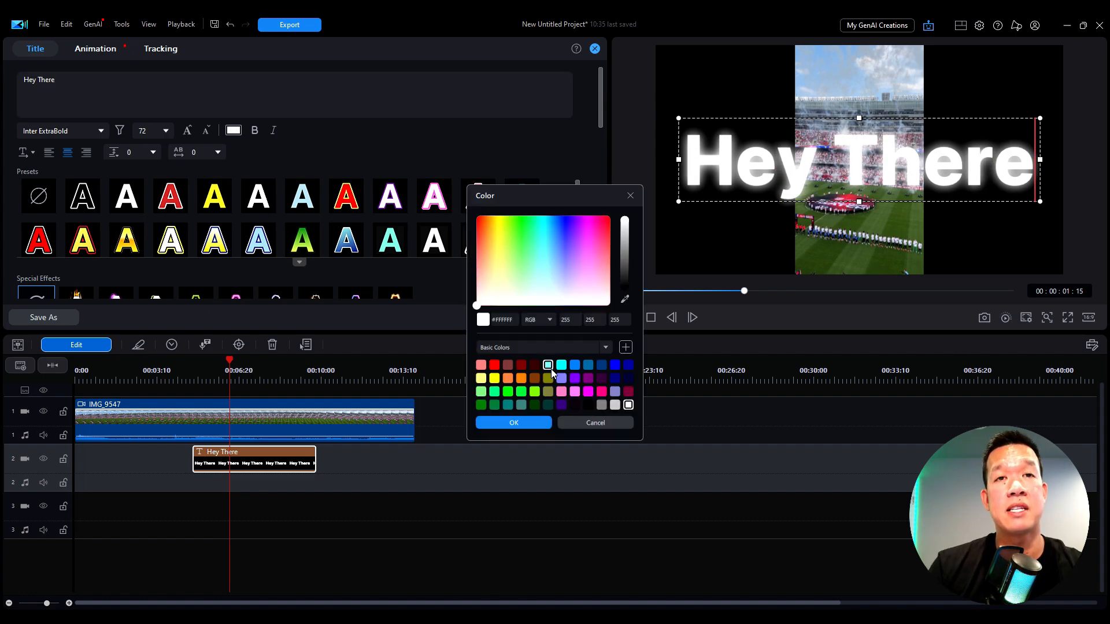
left_click(514, 422)
left_click_drag(674, 114, 691, 151)
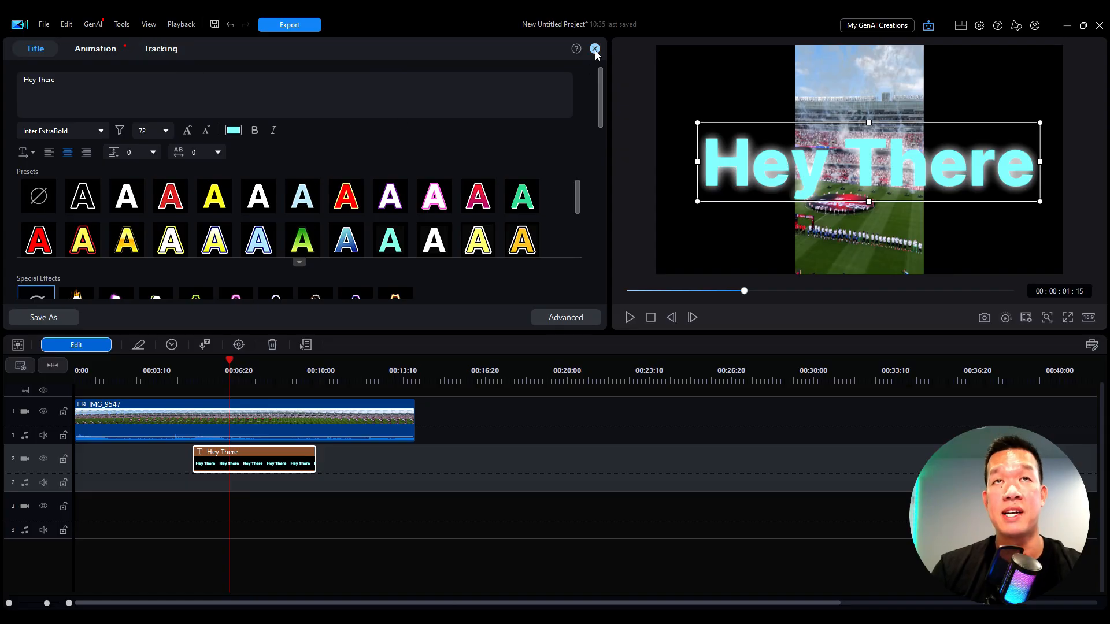
left_click(594, 50)
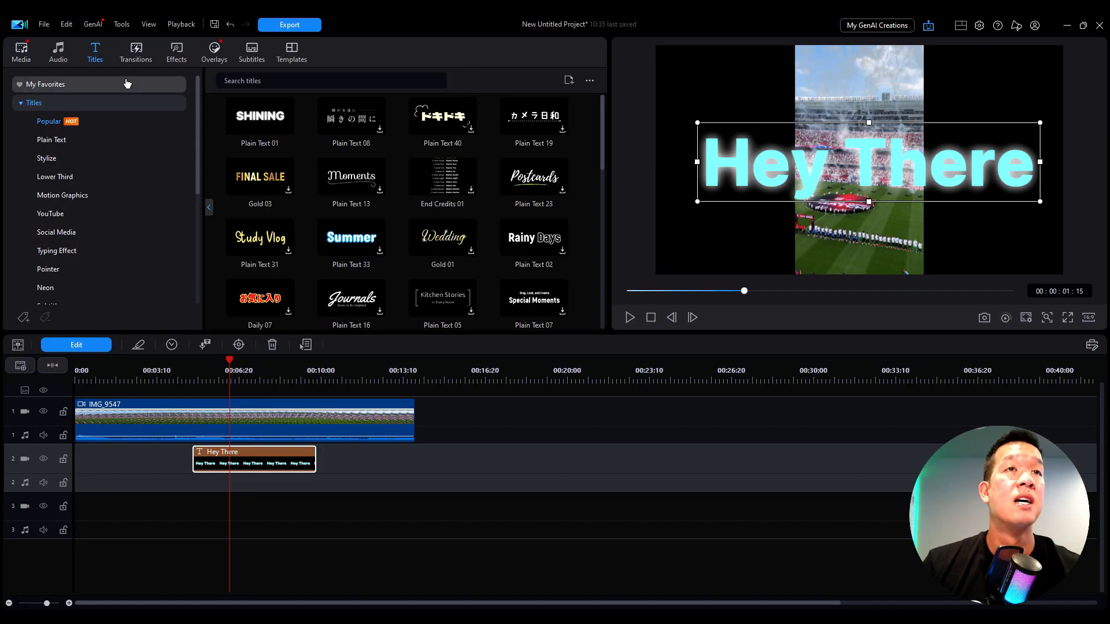
Browse the title templates and the full list of title categories, down to Holidays
scroll(320, 193, "down", 3)
scroll(68, 208, "down", 2)
scroll(69, 209, "down", 5)
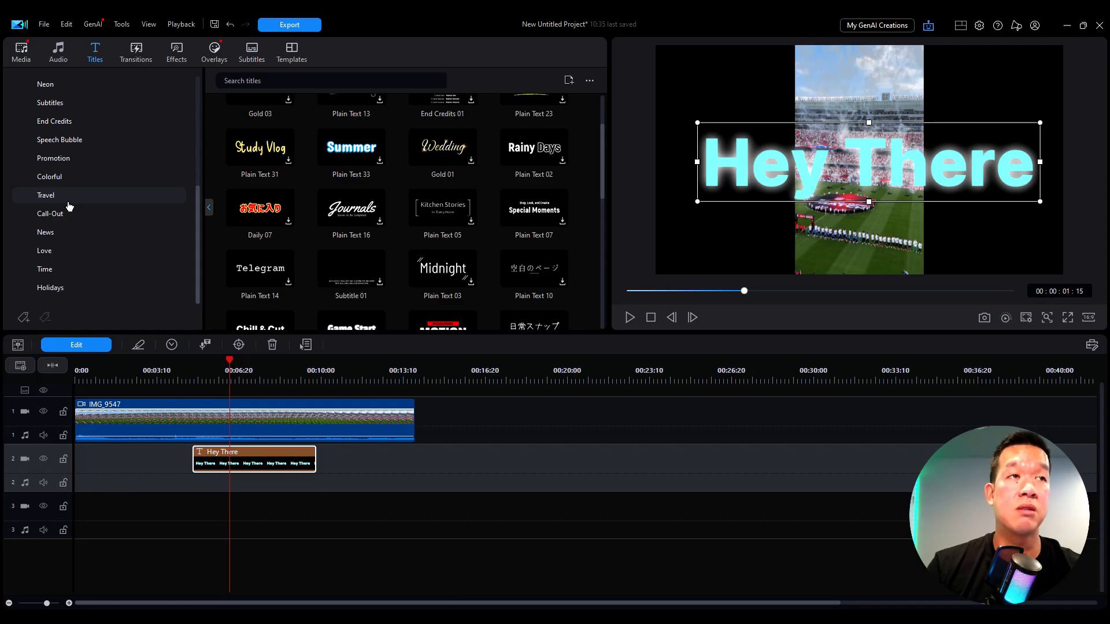
Create a manual subtitle reading "Hey there!" at 00:10:11 and select it on the subtitle track
left_click(250, 52)
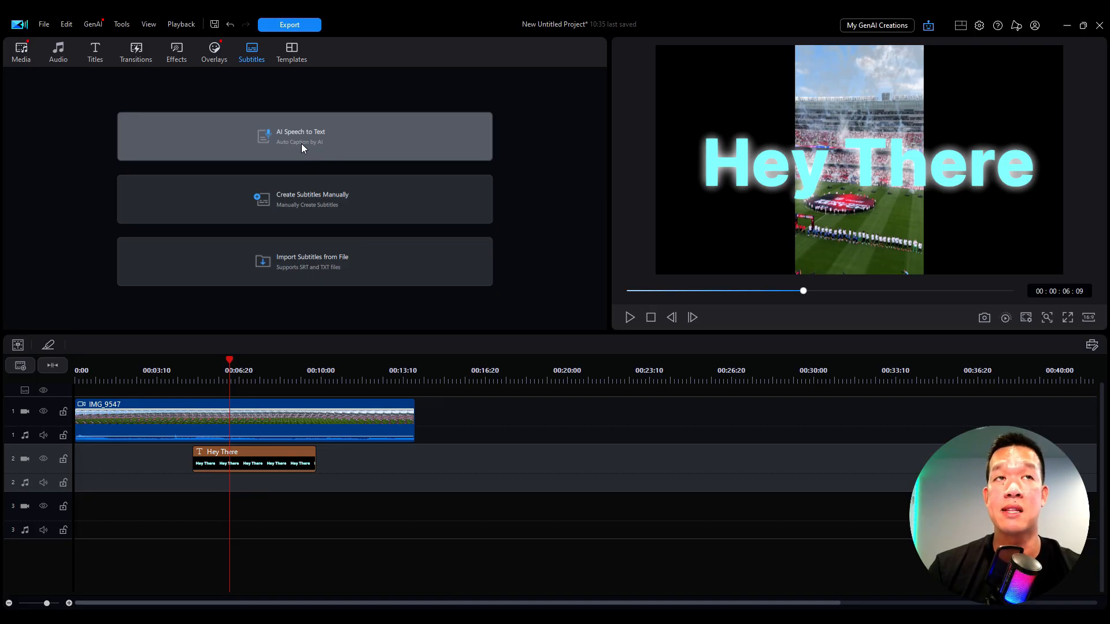
left_click(311, 196)
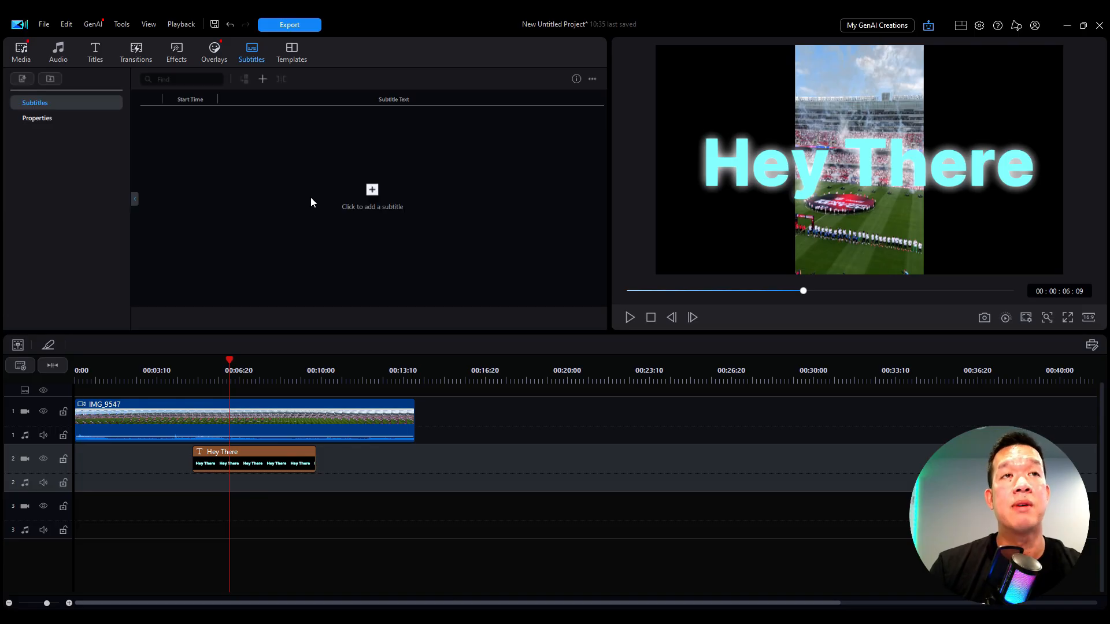
left_click(330, 378)
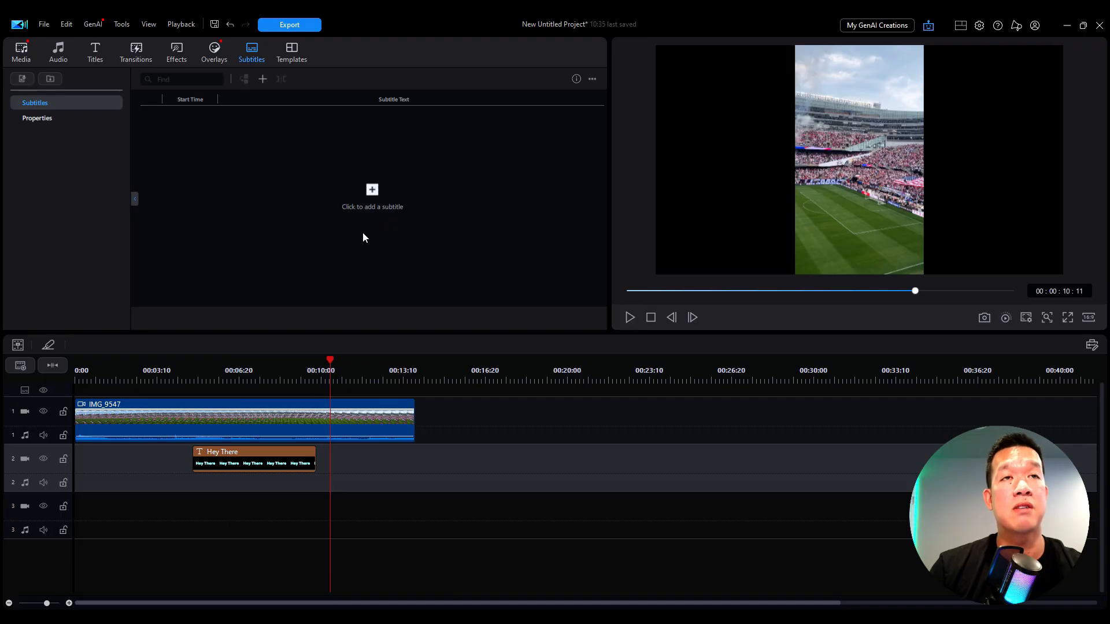
left_click(373, 191)
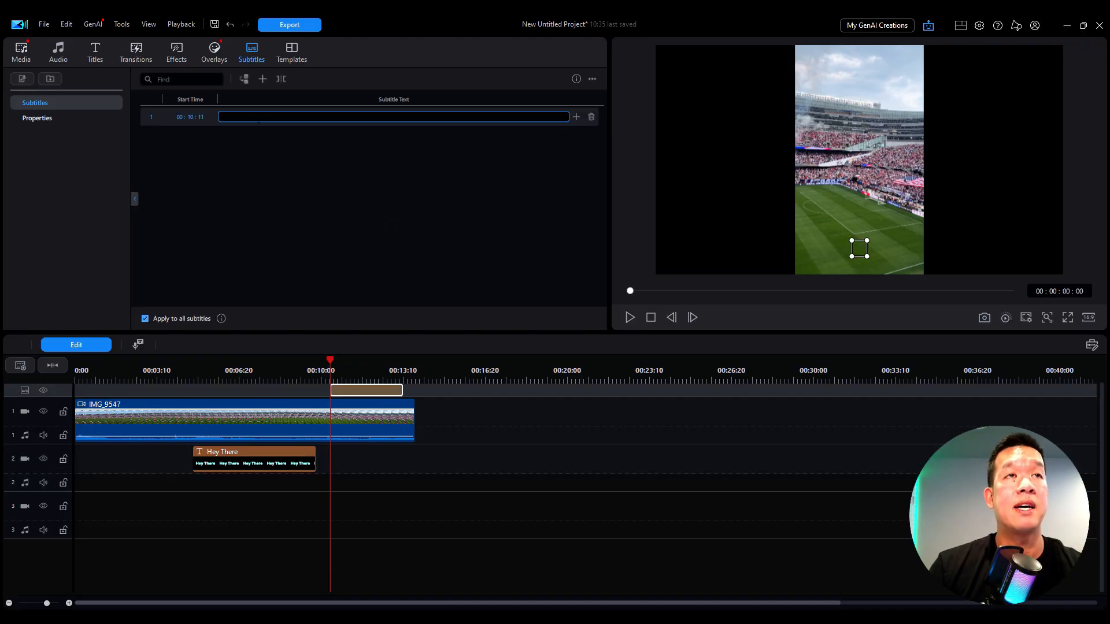
type("Hey")
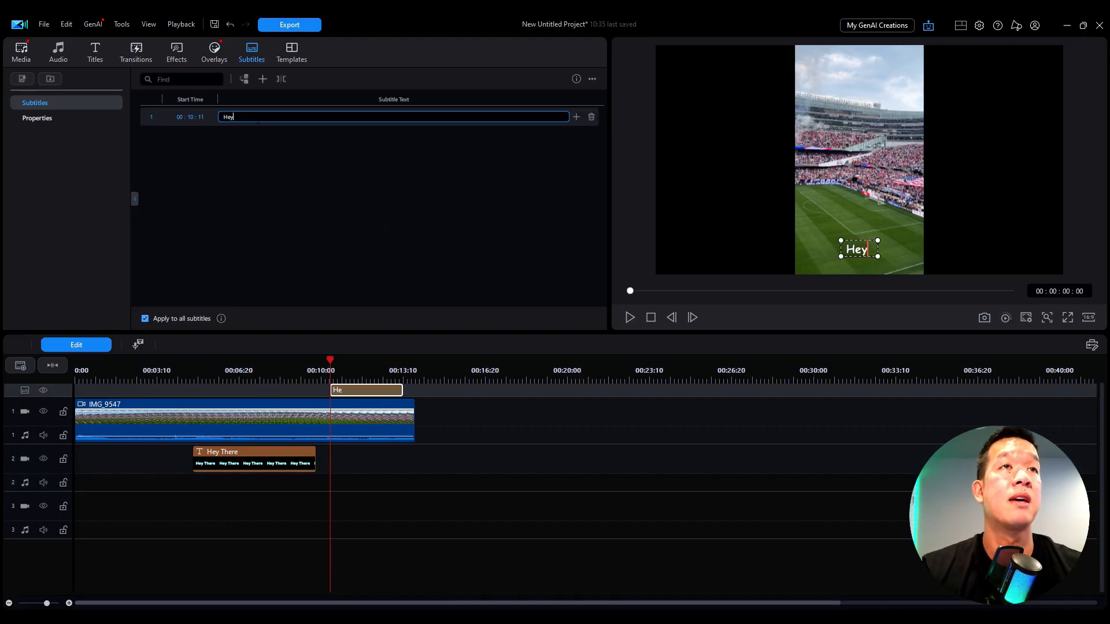
type(" there!")
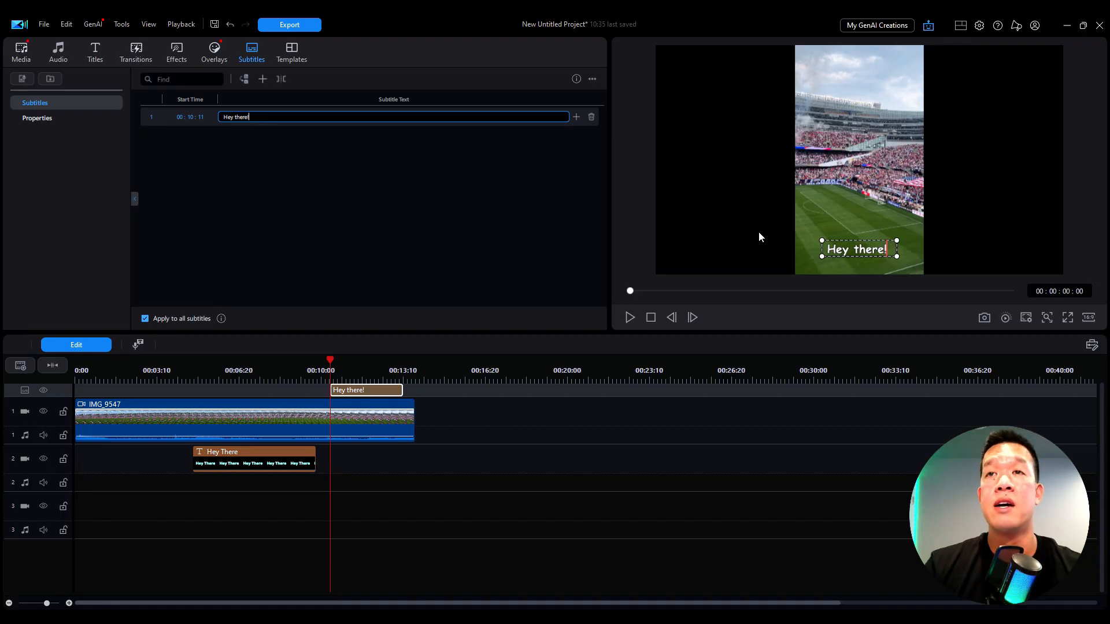
left_click(911, 248)
left_click(369, 389)
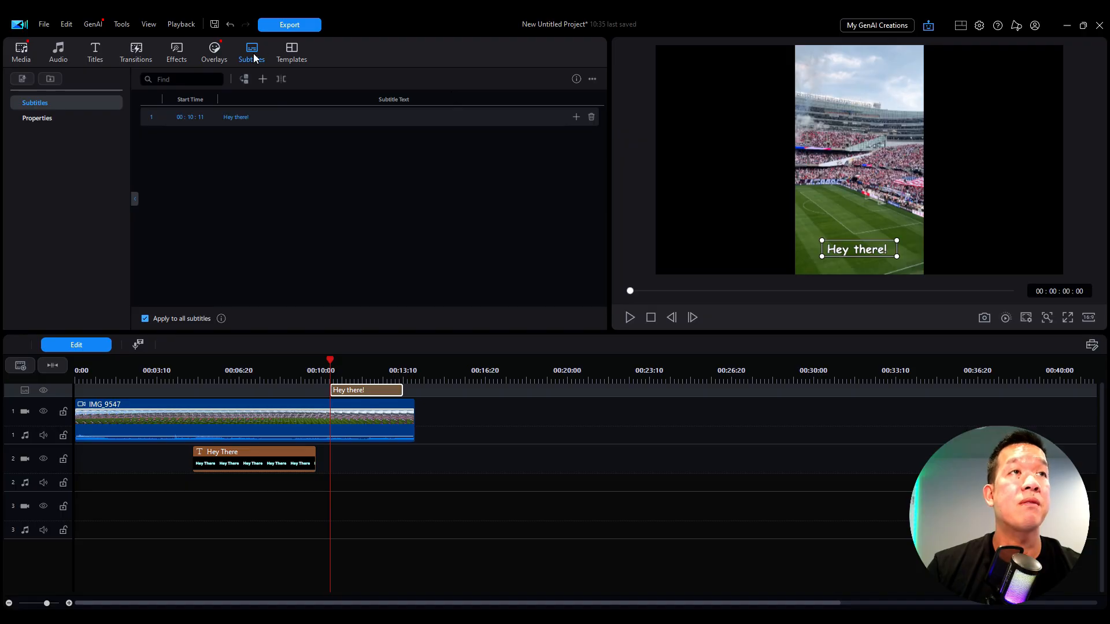
Delete the "Hey there!" subtitle and the "Hey There" title from the timeline, leaving only the video clip
left_click(137, 52)
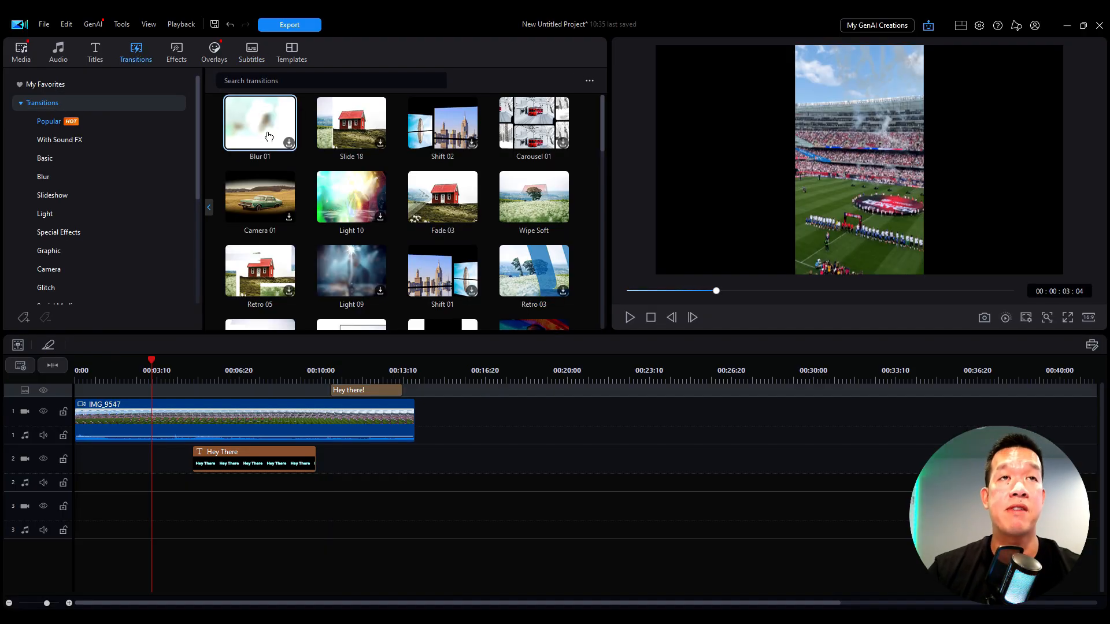
left_click(364, 392)
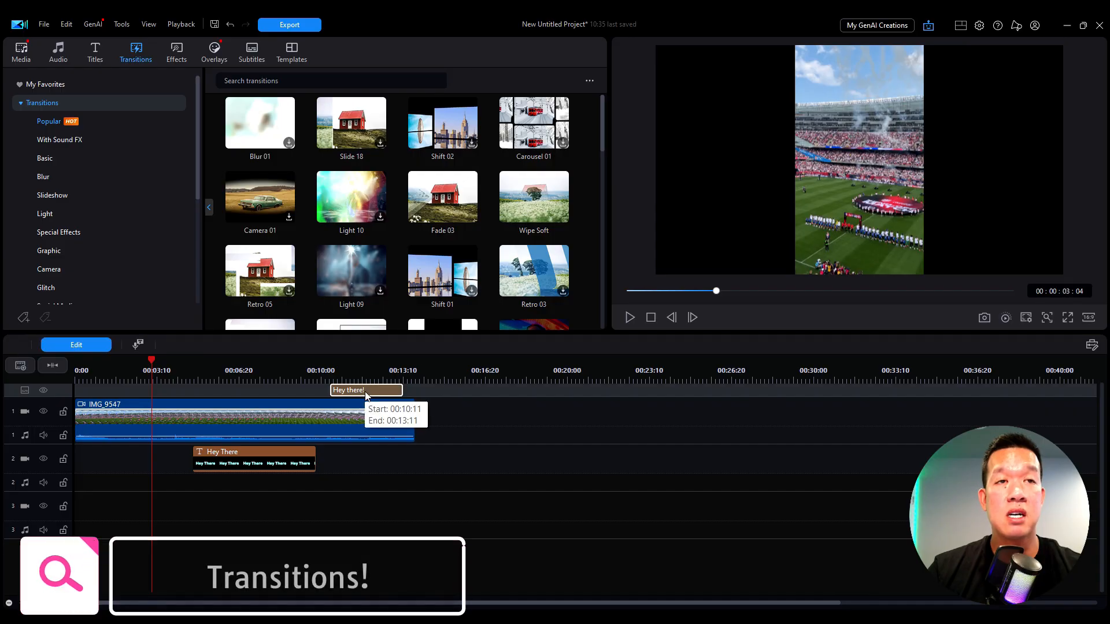
left_click(212, 454)
key("Delete")
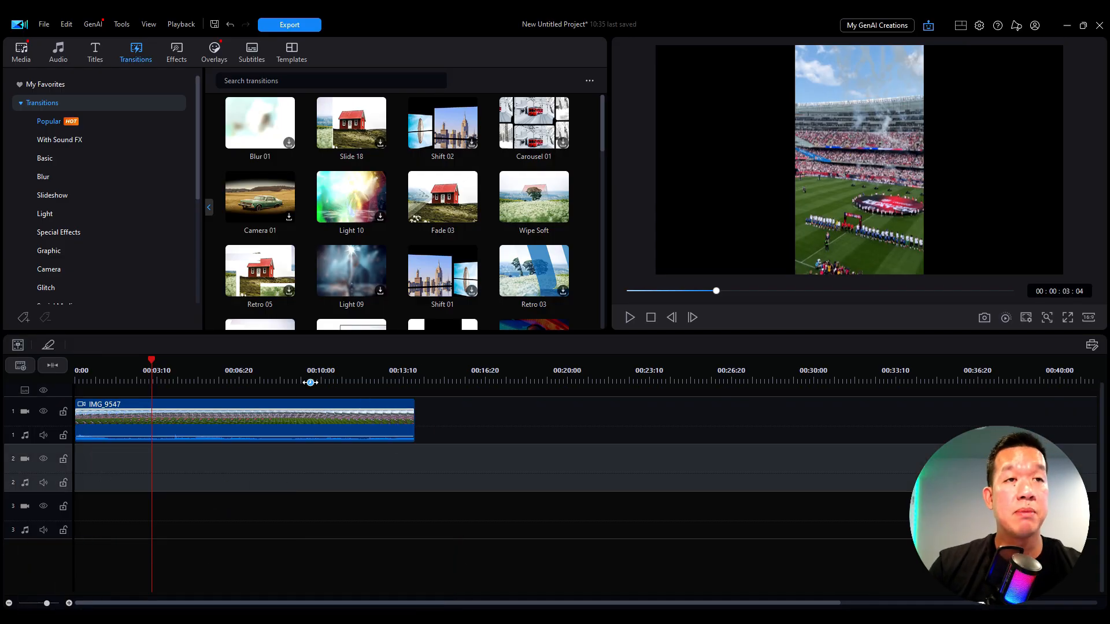
Split the IMG_9547 clip at 00:00:07:29 and play the video across the cut
left_click(270, 374)
left_click(295, 422)
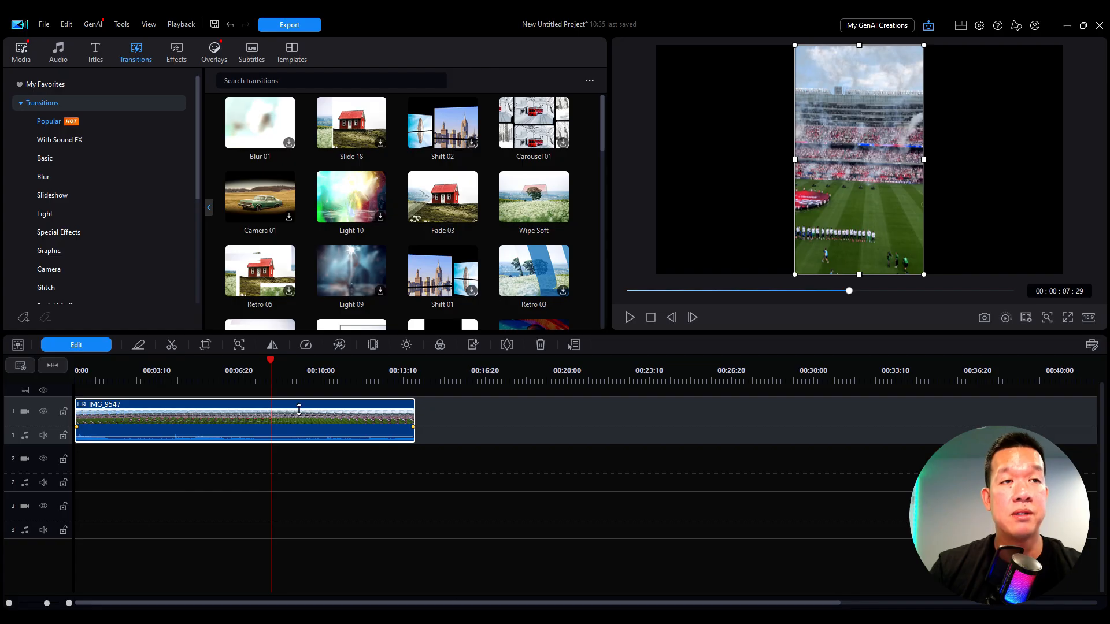
right_click(313, 403)
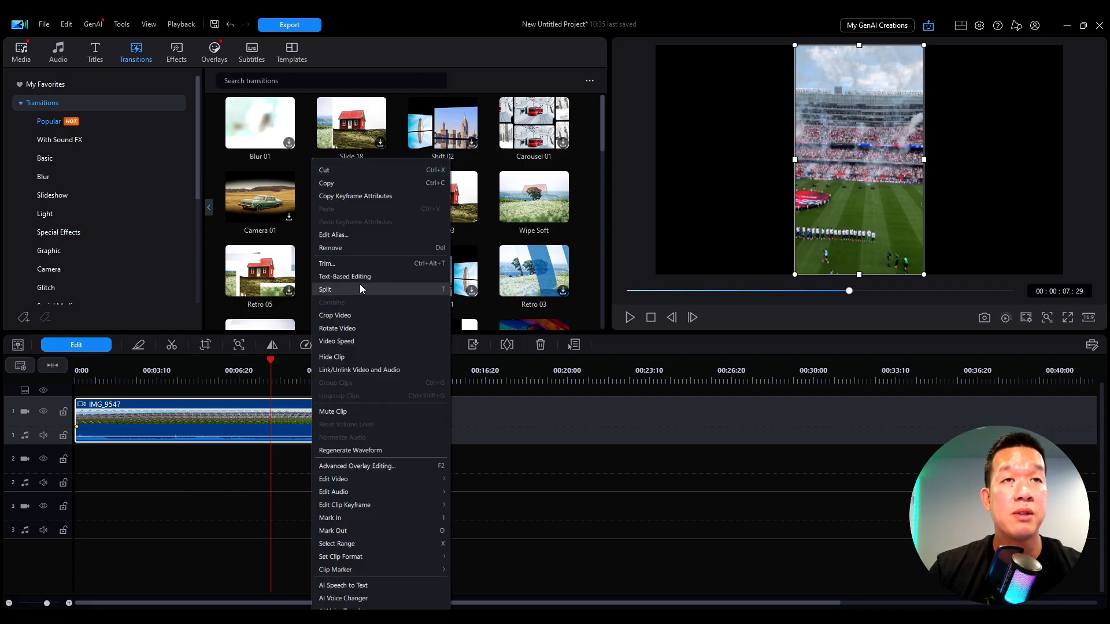
left_click(442, 289)
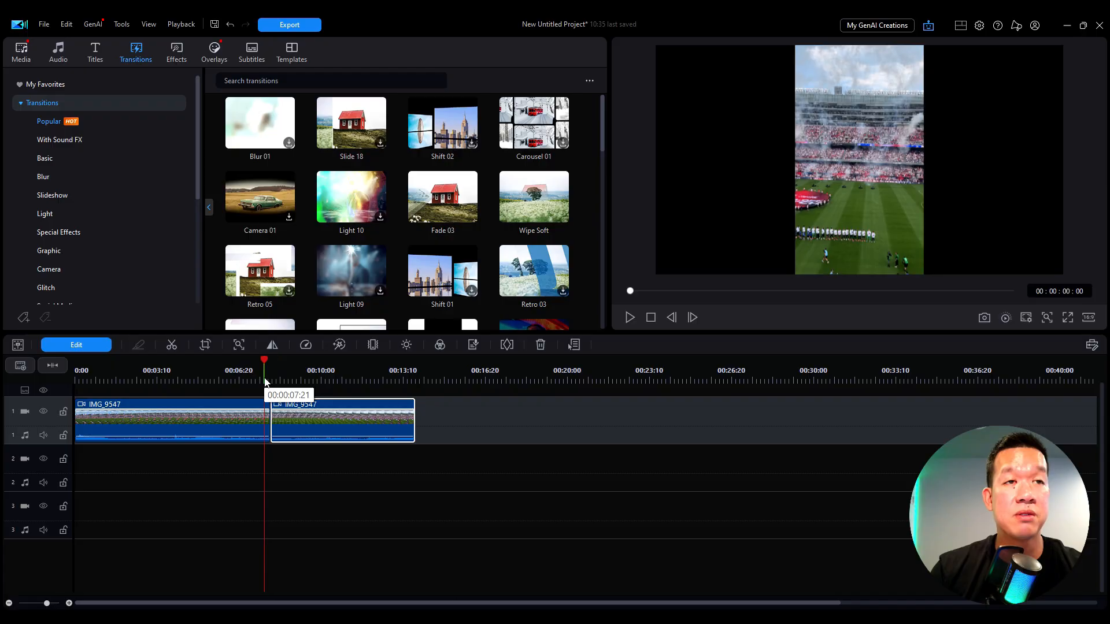
left_click(264, 412)
left_click(629, 318)
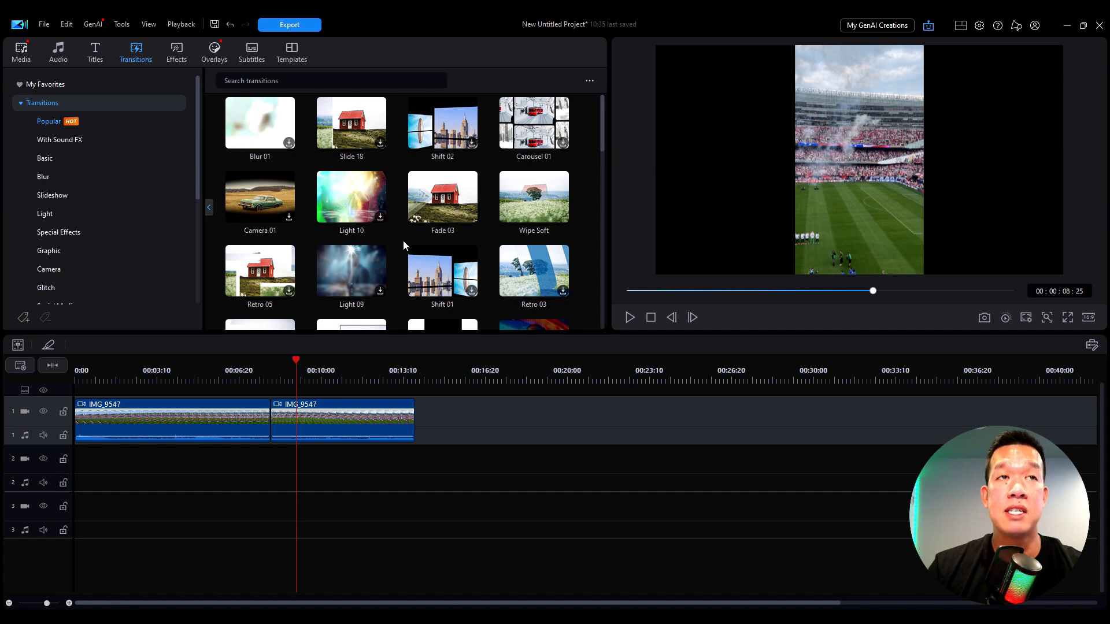
Preview the Wipe Soft transition, and place the Light 10 transition at the cut between the two IMG_9547 clips
left_click(535, 192)
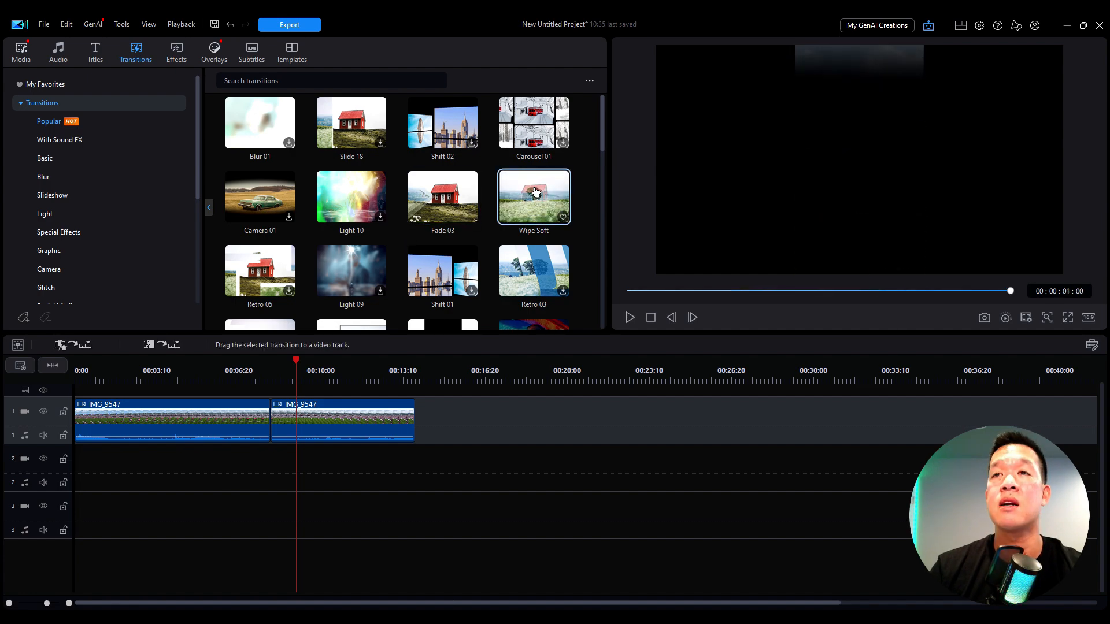
left_click(342, 196)
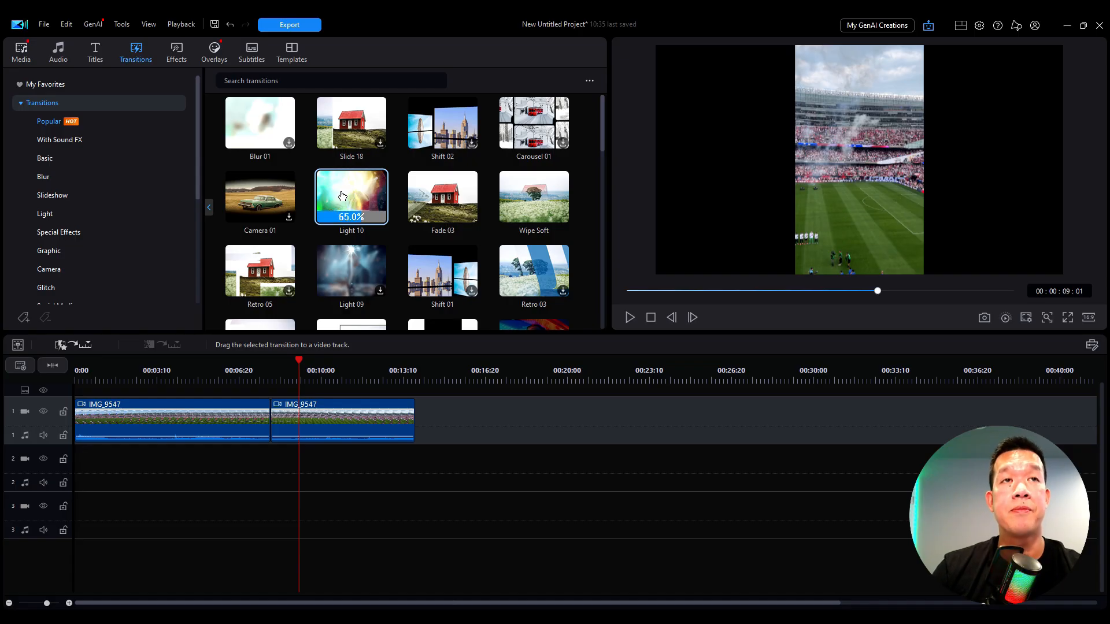
left_click_drag(342, 196, 280, 413)
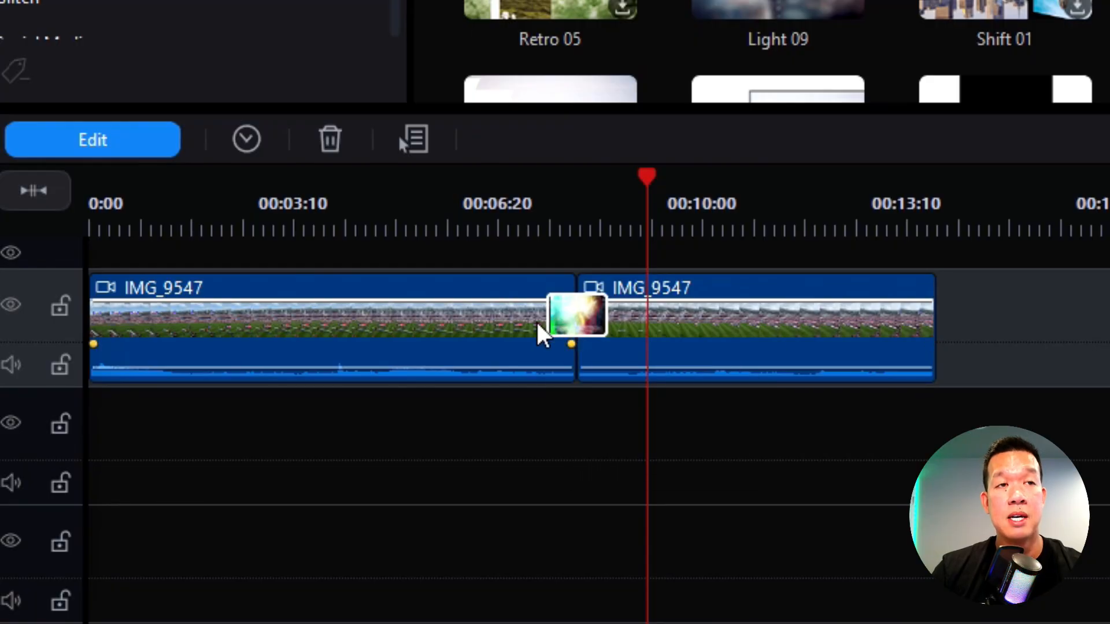
Play back the Light 10 transition from 00:00:07:08 and skim the rest of the popular transitions
left_click(536, 227)
left_click(788, 471)
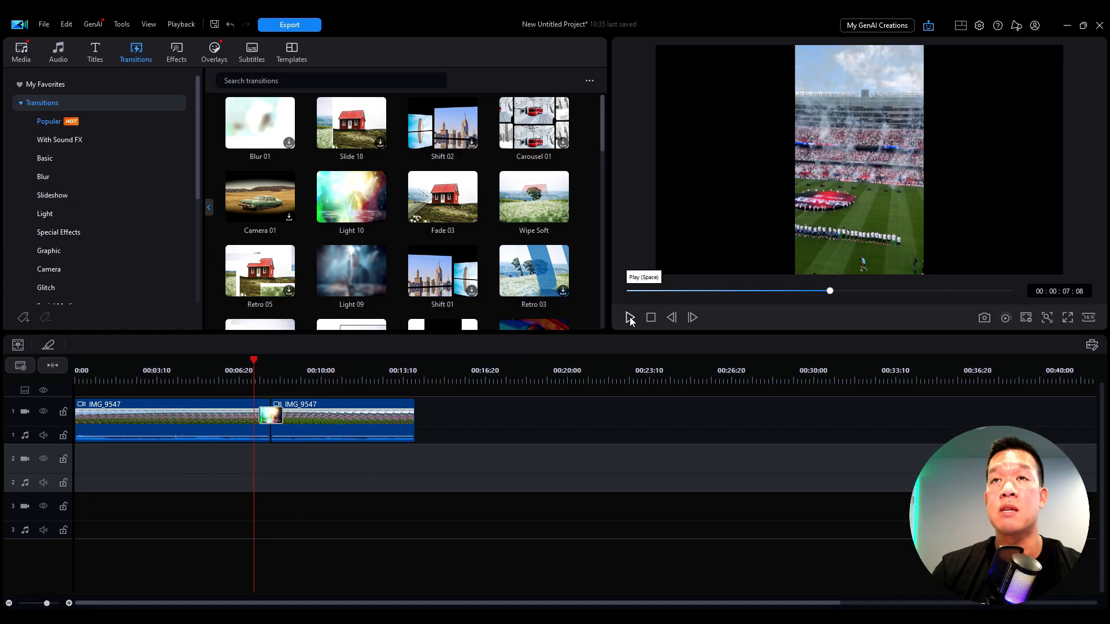
left_click(630, 317)
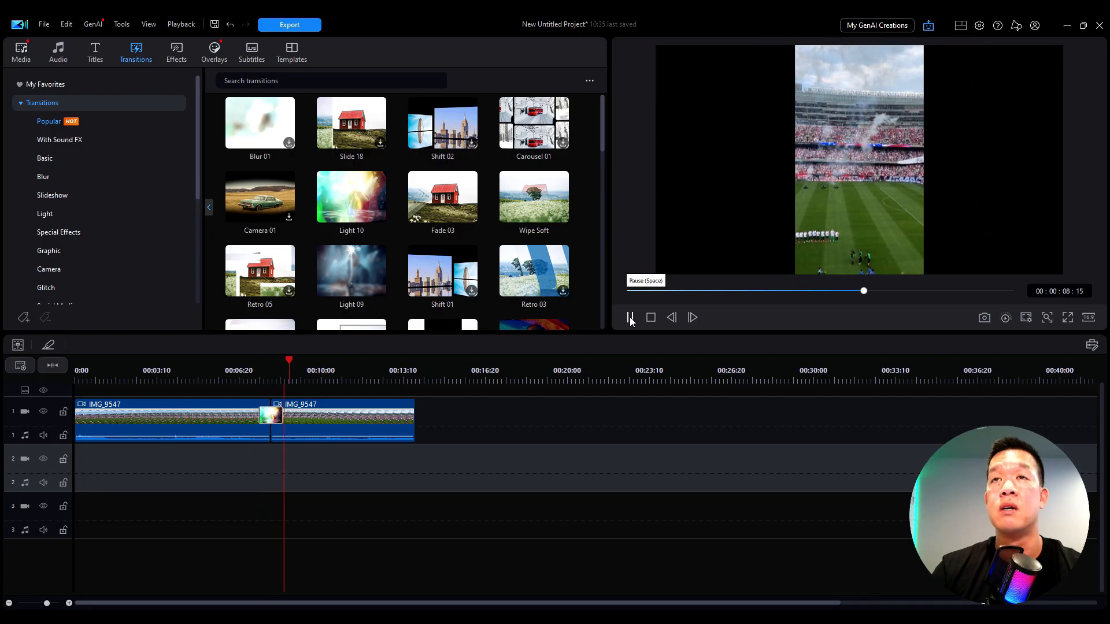
left_click(630, 318)
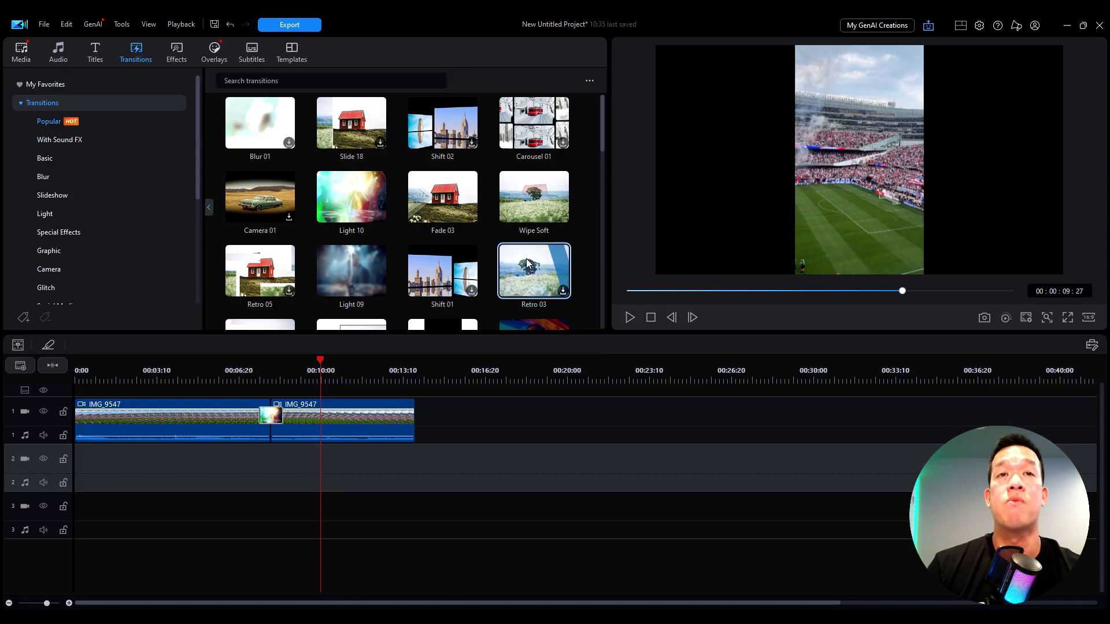
scroll(120, 162, "down", 1)
scroll(121, 162, "down", 2)
scroll(130, 159, "up", 3)
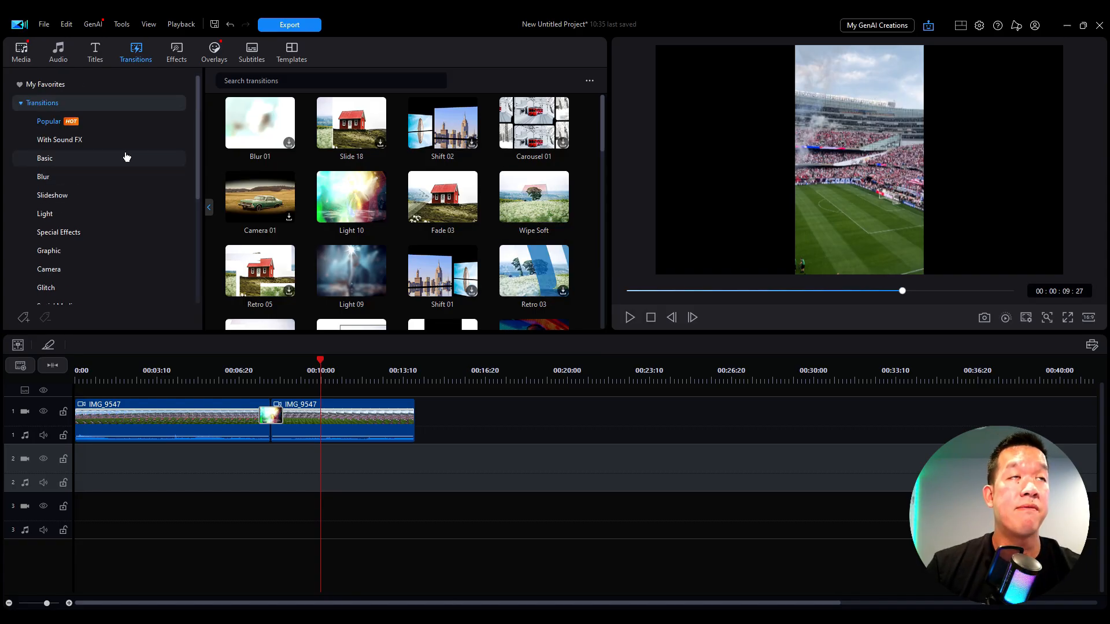
Browse the effects library and its full category list, down to Filters & LUTs
left_click(176, 51)
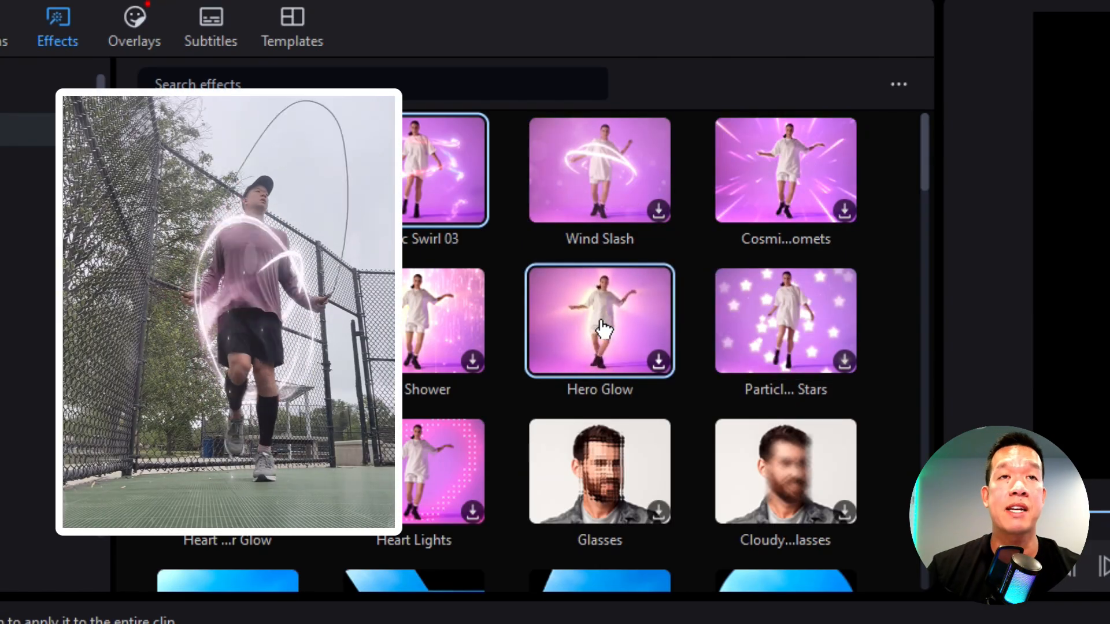
scroll(601, 329, "down", 10)
scroll(87, 218, "down", 4)
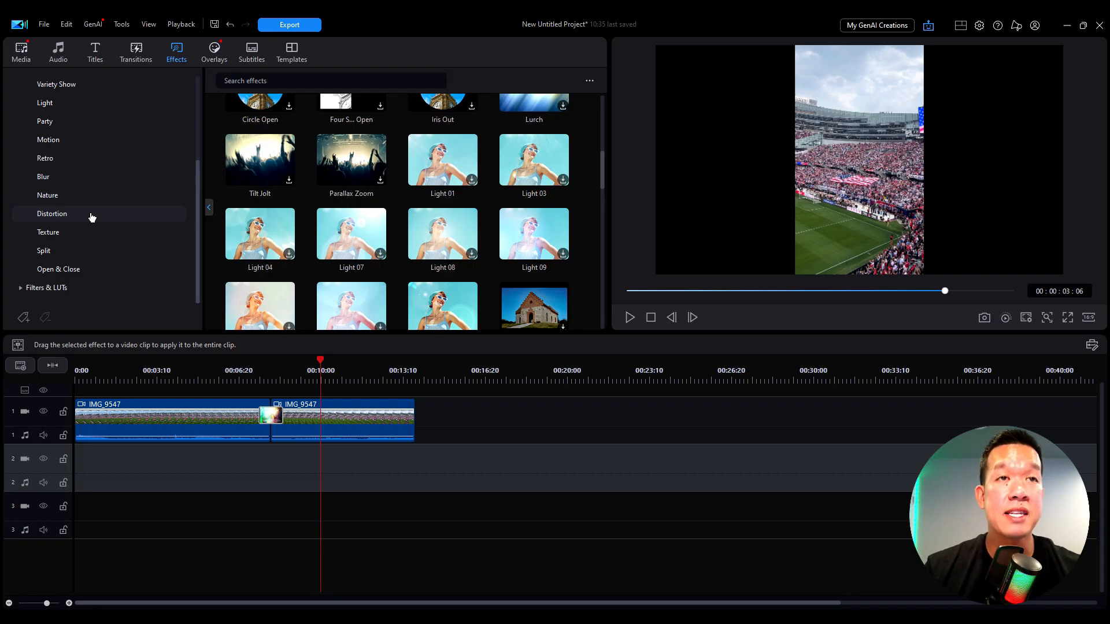
scroll(379, 195, "up", 6)
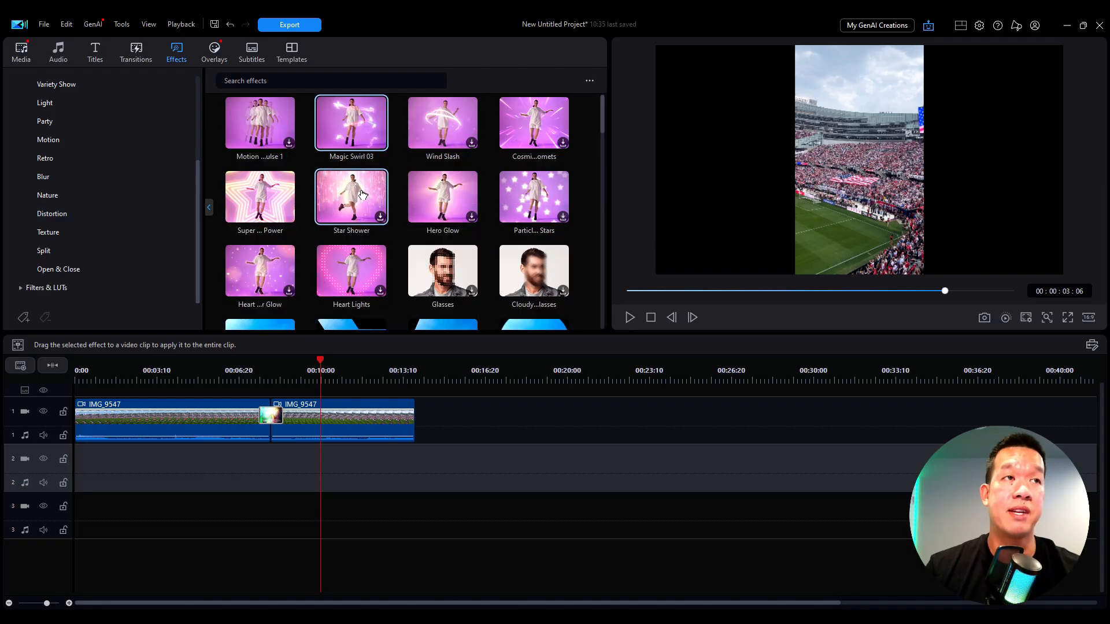
Place the Tutorial 05 pointing-hand sticker on track 2 near 00:10:00 and play it back over the clip
left_click(205, 52)
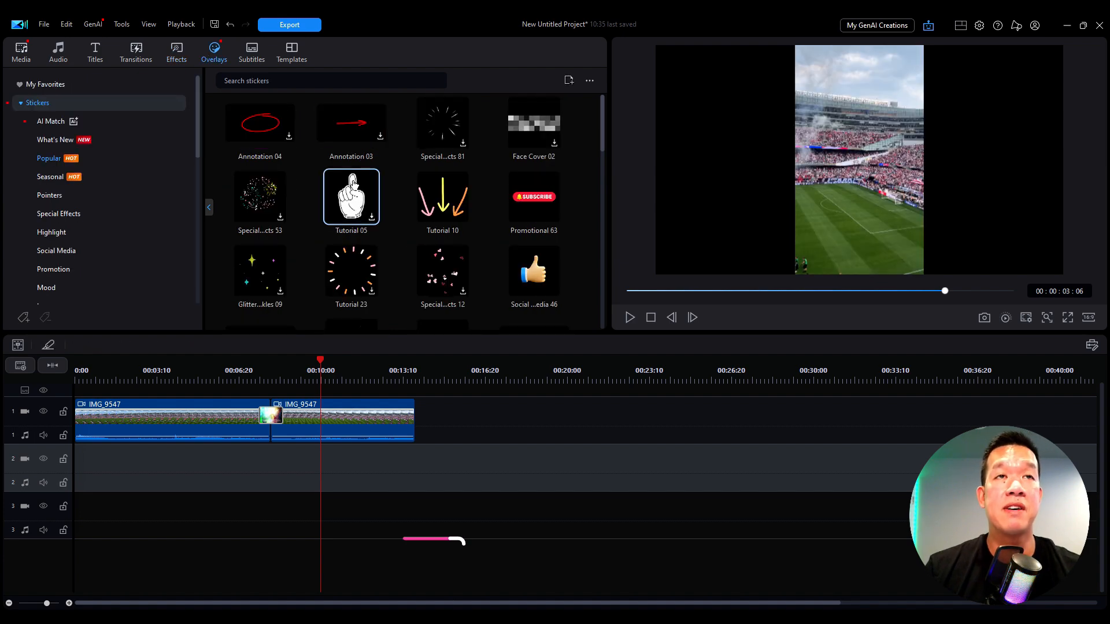
left_click_drag(352, 183, 316, 474)
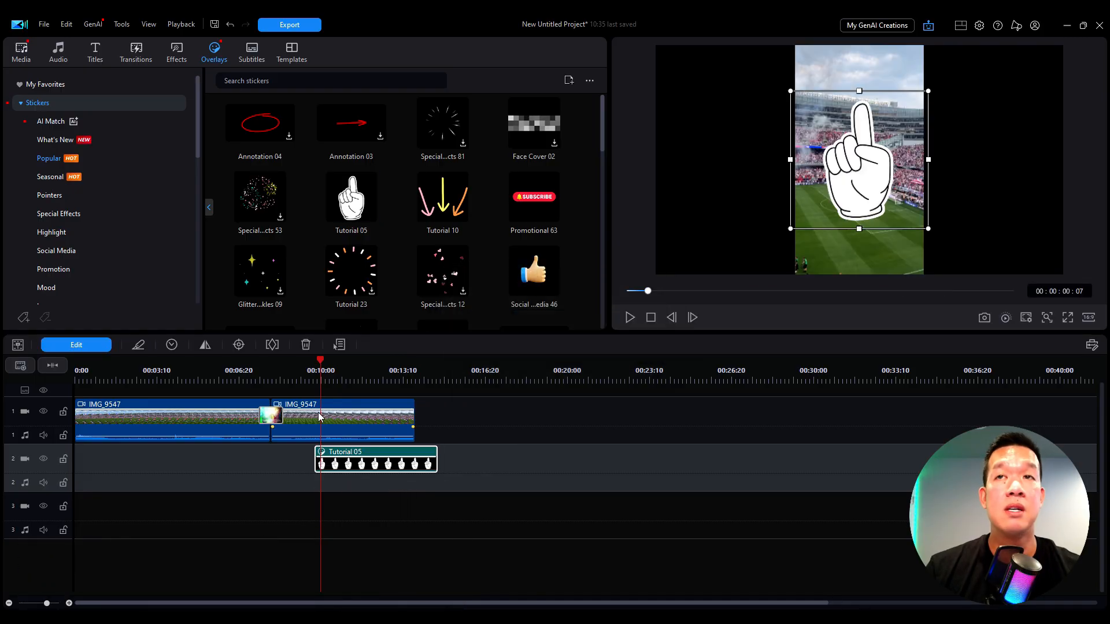
left_click(631, 318)
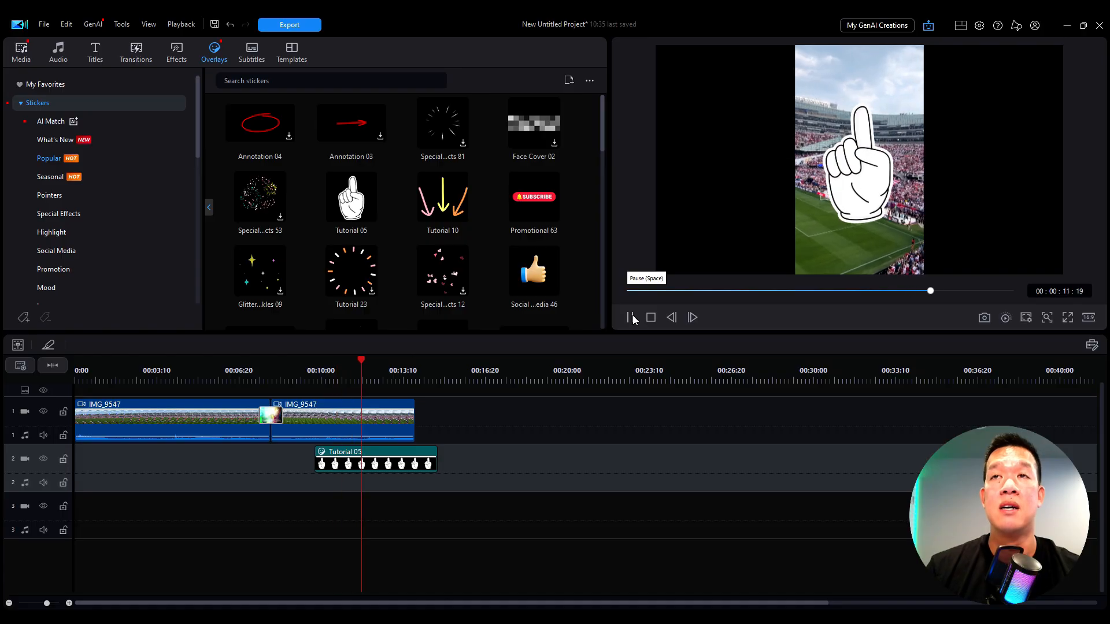
left_click(631, 318)
Browse the sticker categories down to Particles, and open the subtitle creation options
scroll(94, 168, "down", 5)
scroll(94, 169, "down", 3)
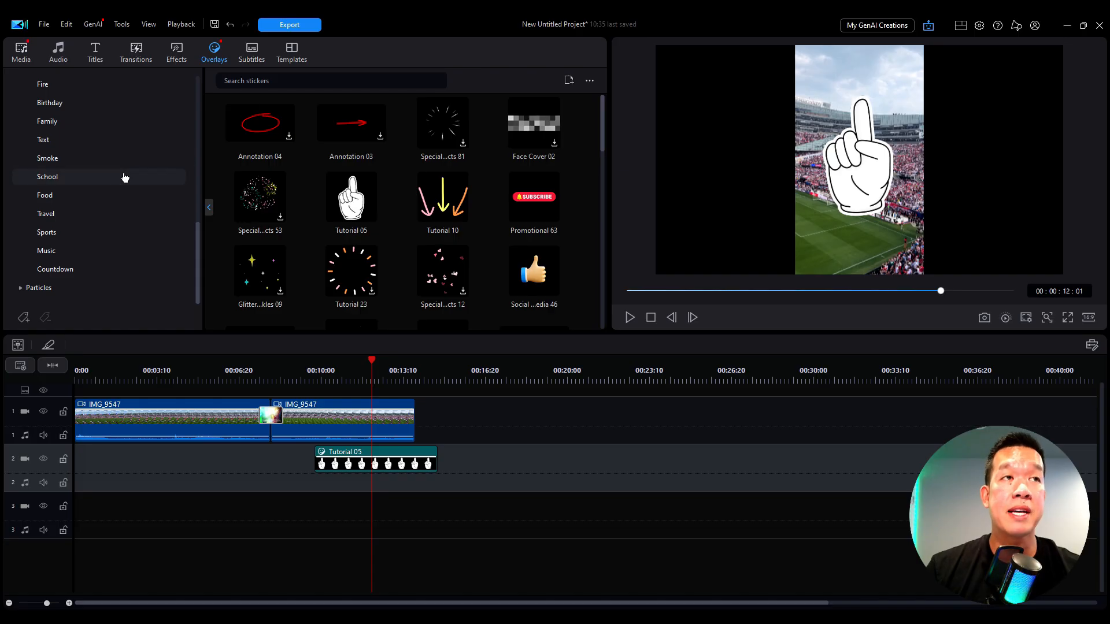
left_click(95, 214)
left_click(251, 56)
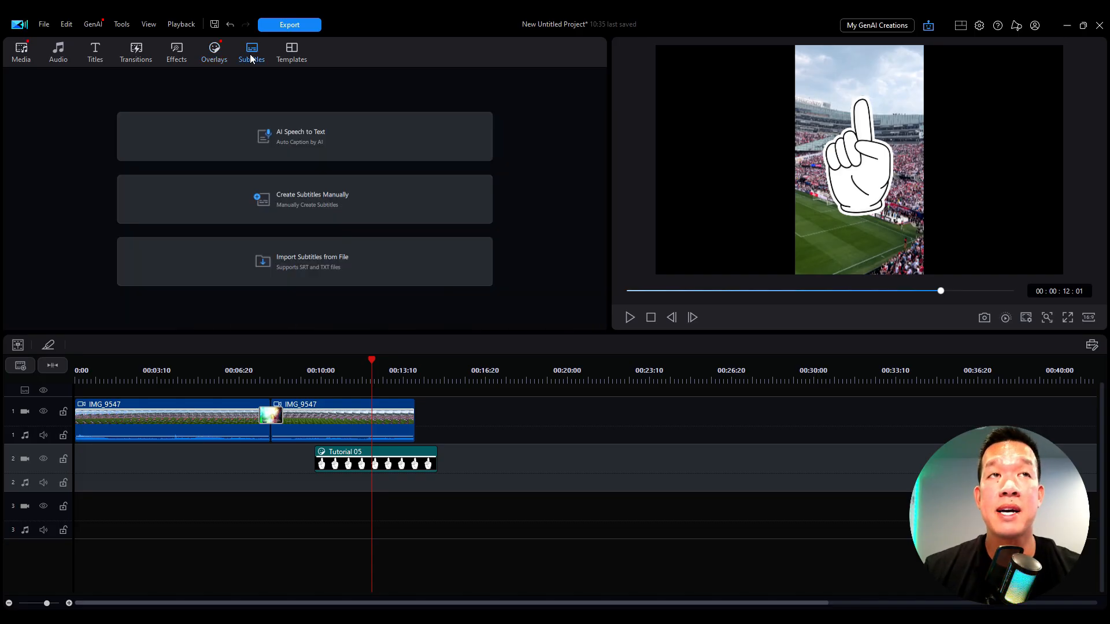
Browse the intro templates and preview the "MY VLOG" film countdown
left_click(294, 53)
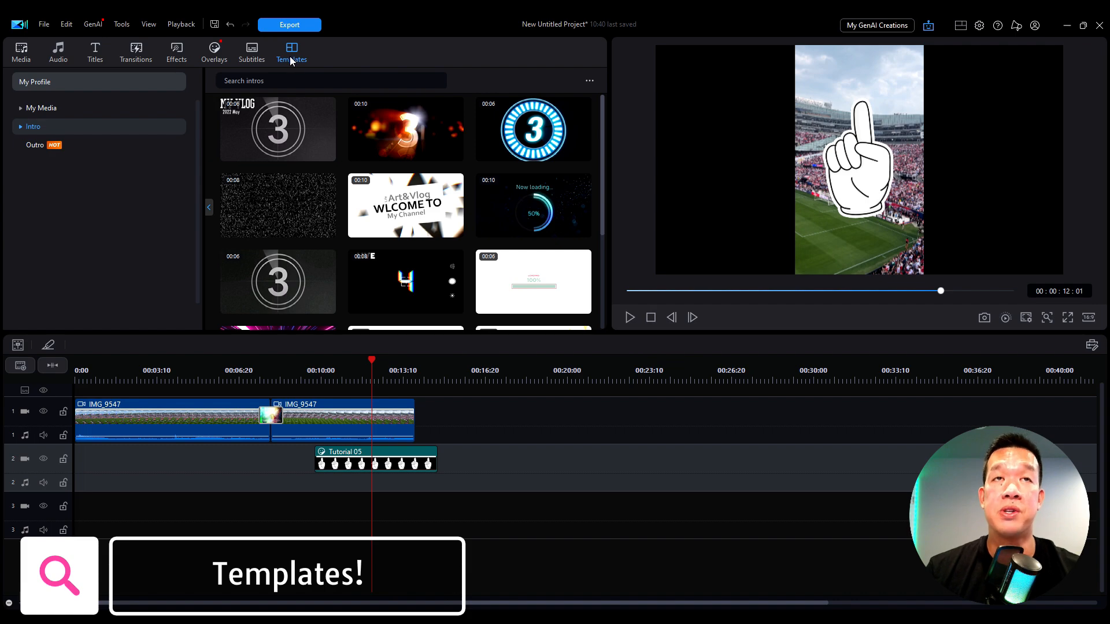
mouse_move(276, 132)
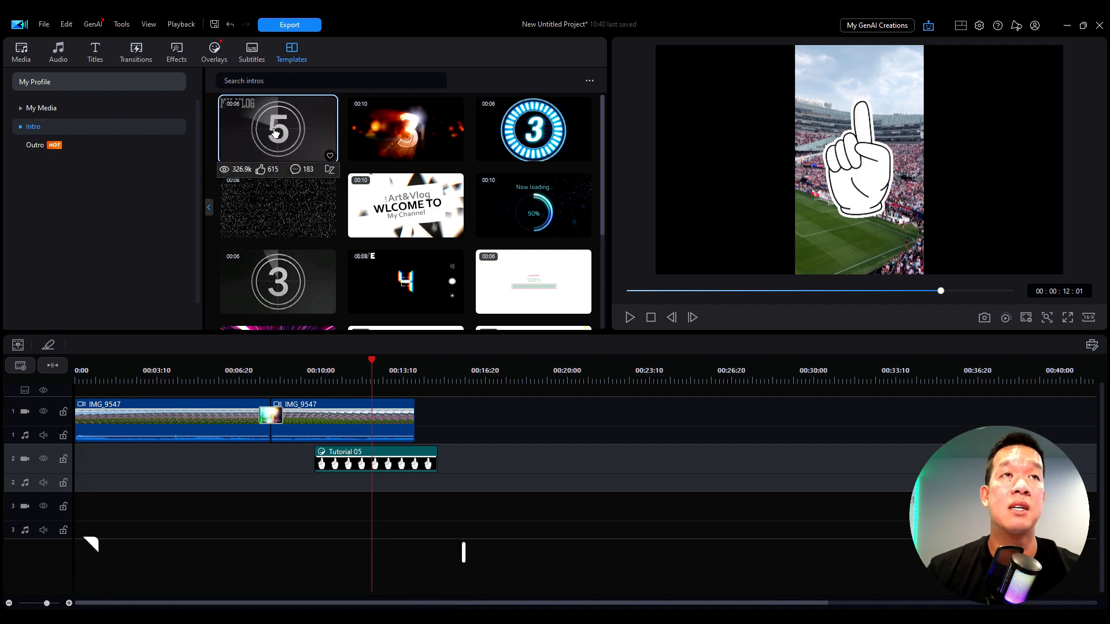
left_click(276, 132)
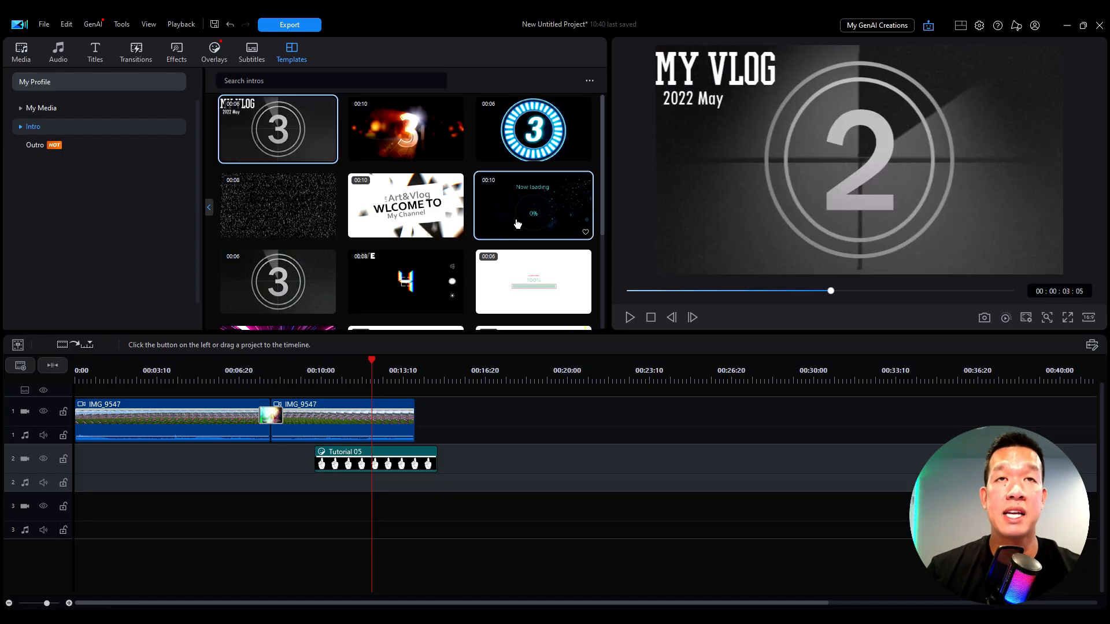
scroll(535, 229, "down", 10)
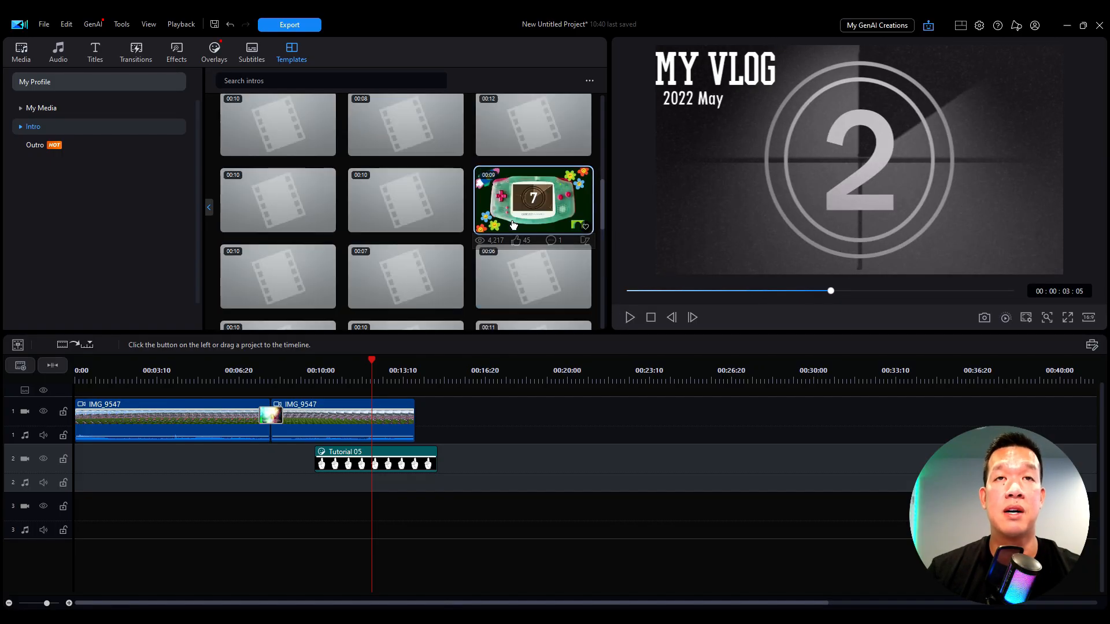
scroll(515, 219, "down", 2)
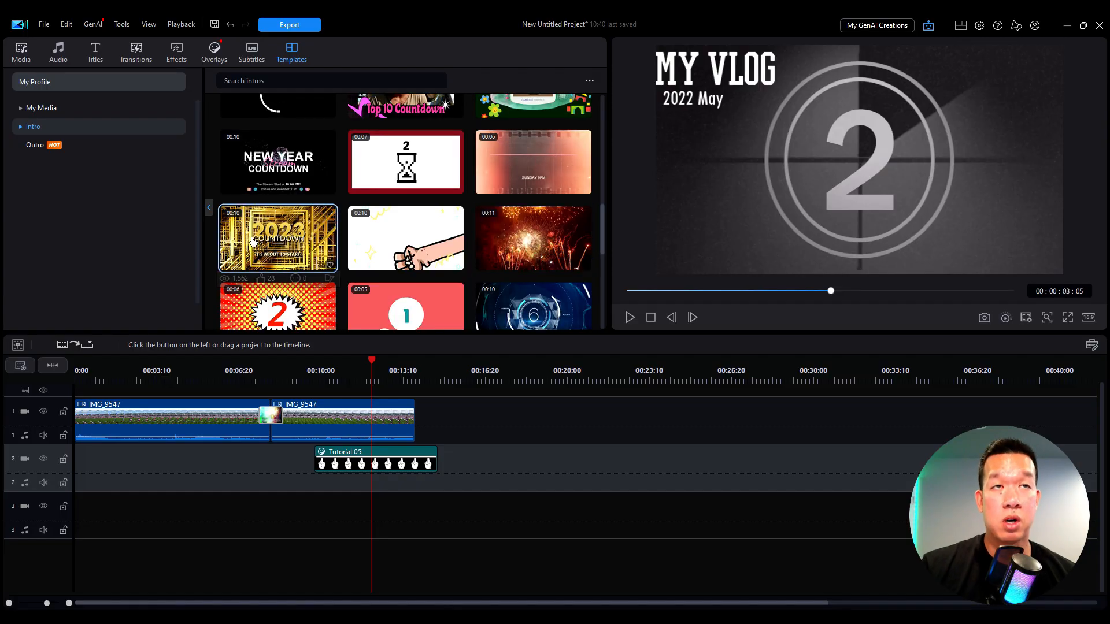
scroll(252, 241, "down", 2)
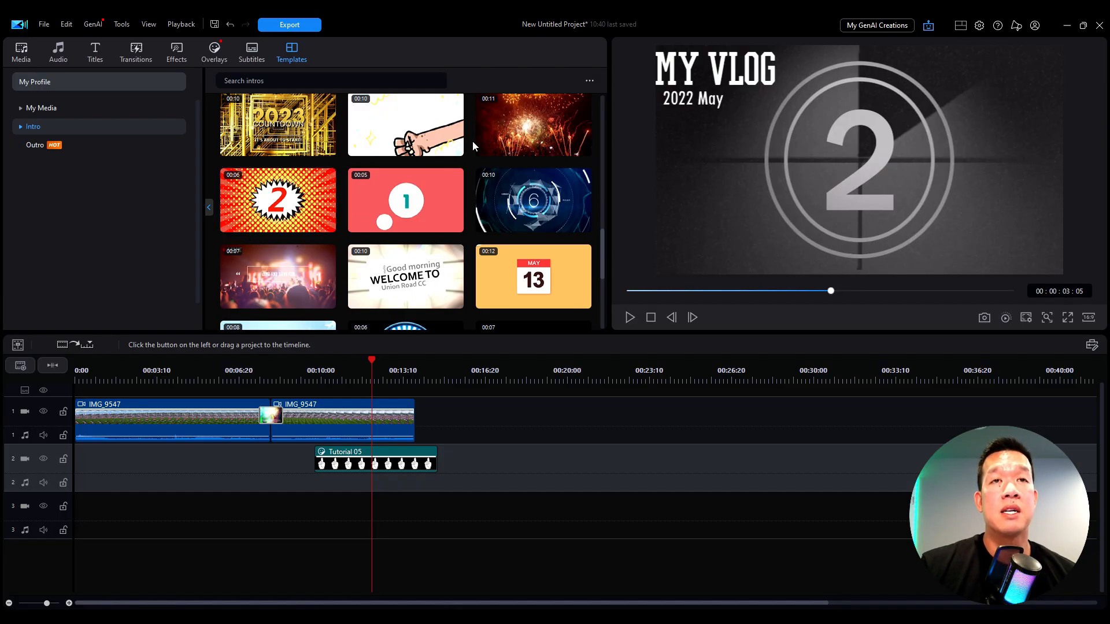
scroll(473, 141, "down", 4)
scroll(472, 140, "down", 2)
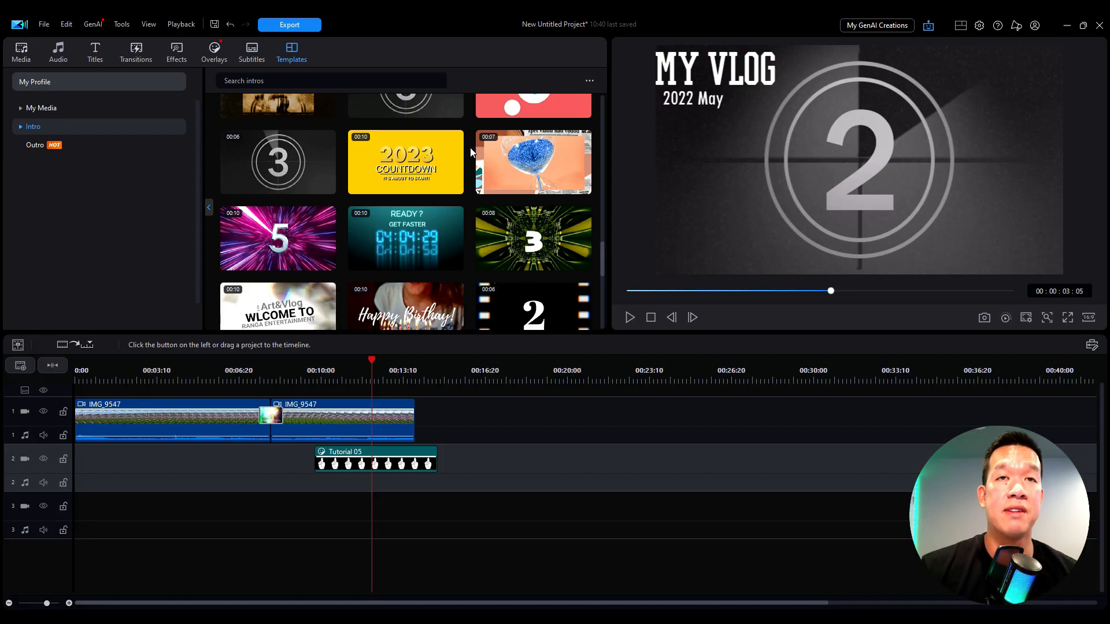
scroll(467, 132, "down", 2)
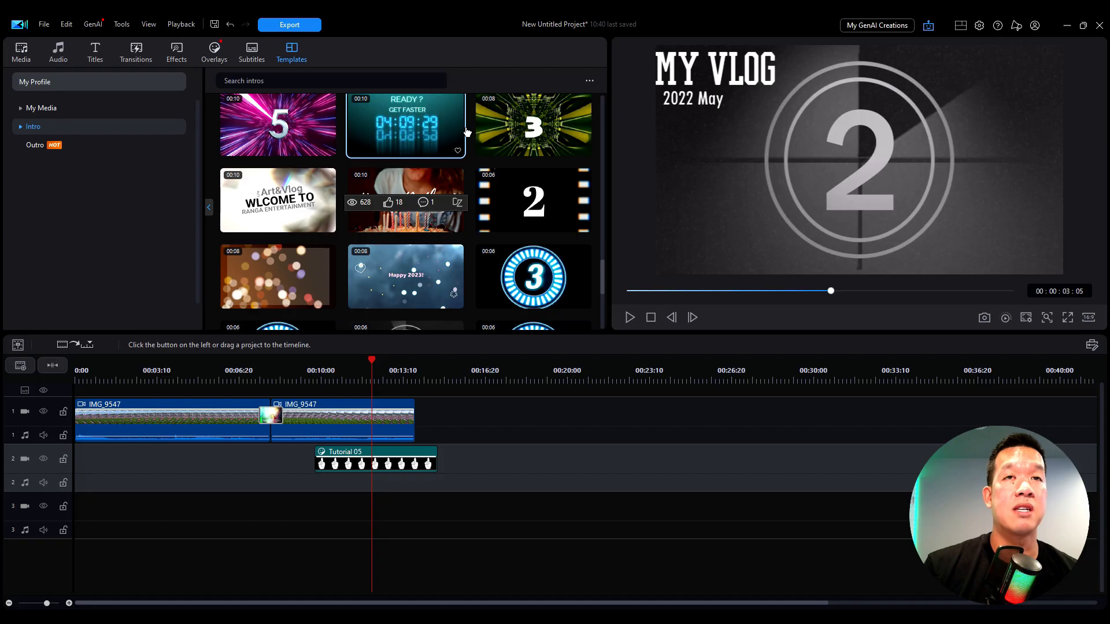
scroll(467, 132, "down", 4)
scroll(348, 202, "down", 2)
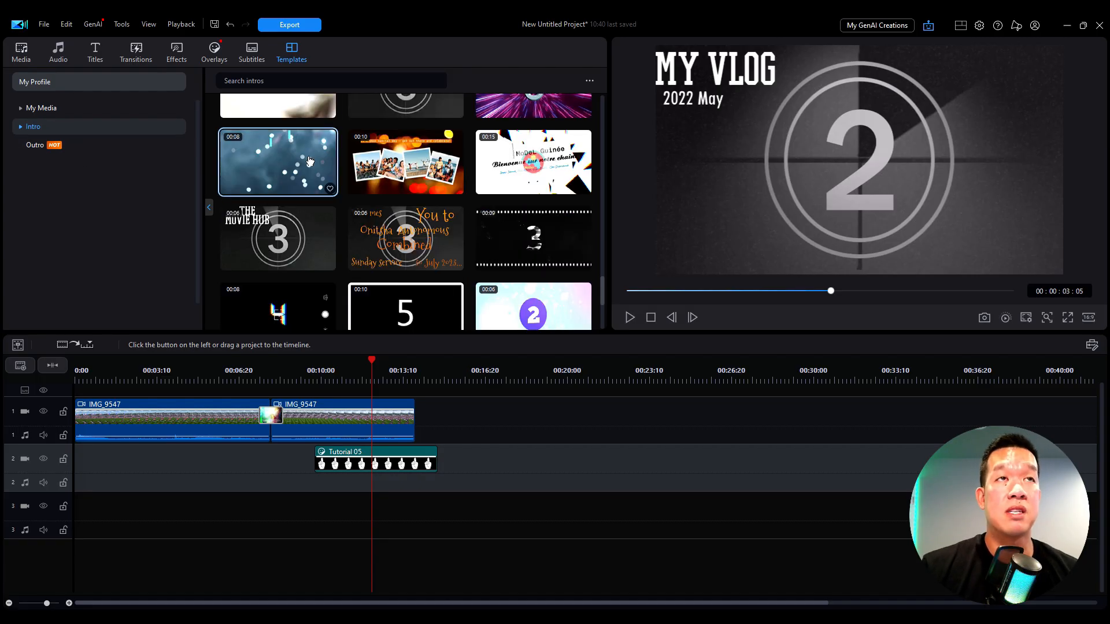
Delete the Tutorial 05 sticker and both IMG_9547 clips with their transition to clear the timeline
left_click(351, 458)
key("Delete")
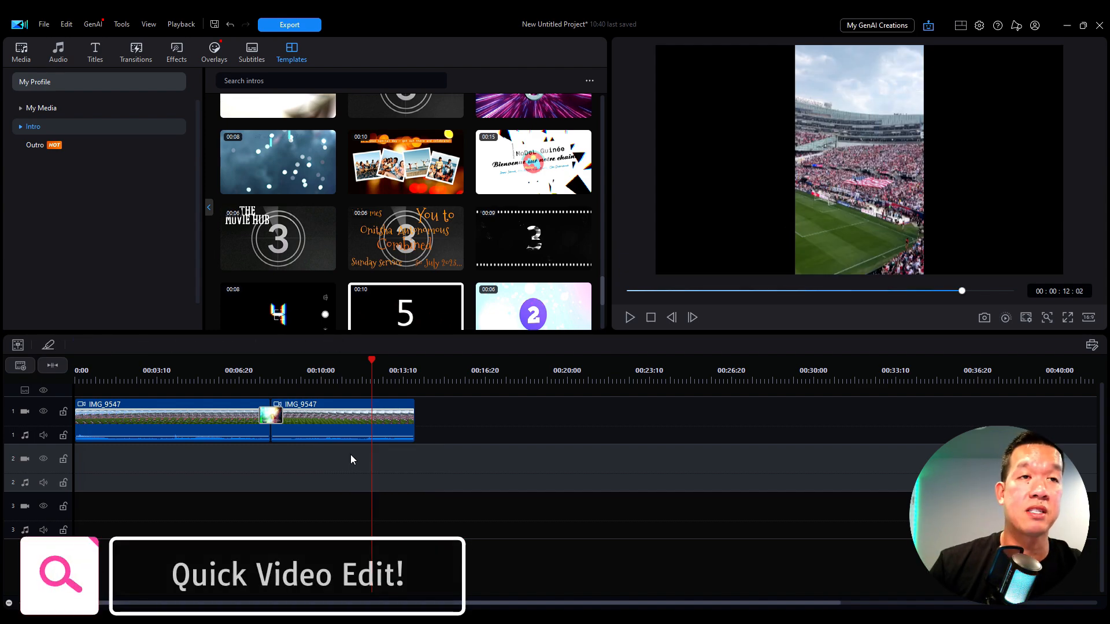
left_click_drag(314, 473, 247, 422)
key("Delete")
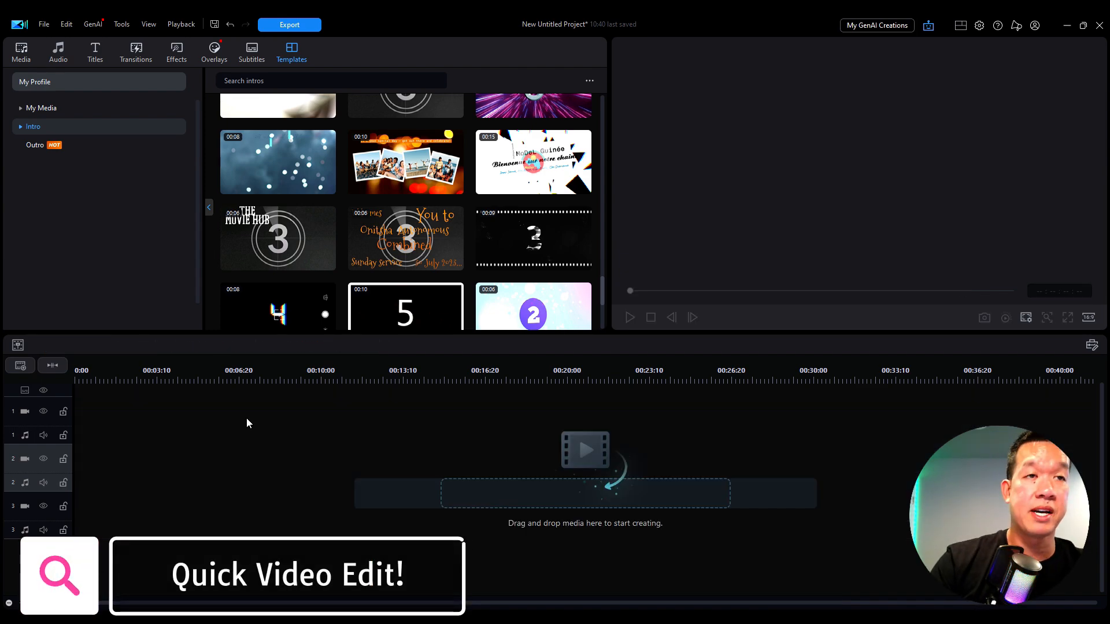
Open the My Media library with the imported IMG_9547.MOV and IMG_9534.JPG files
left_click(10, 53)
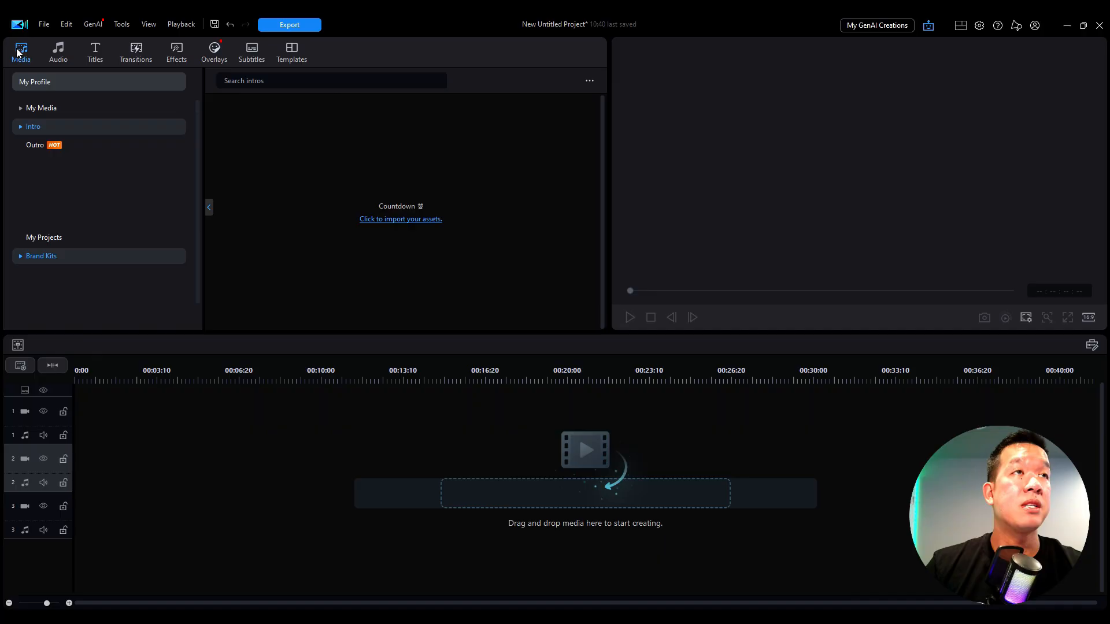
scroll(85, 101, "up", 1)
left_click(84, 84)
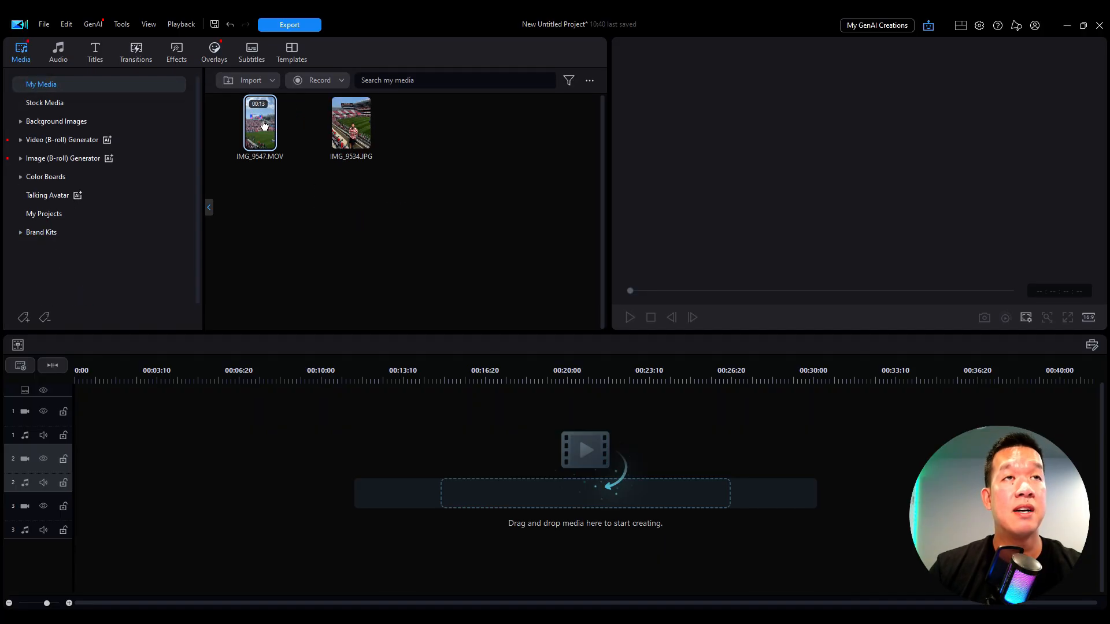
Place IMG_9547.MOV at the start of video track 1 with IMG_9534.JPG directly after it, and preview both
left_click_drag(263, 125, 75, 417)
left_click_drag(349, 124, 417, 419)
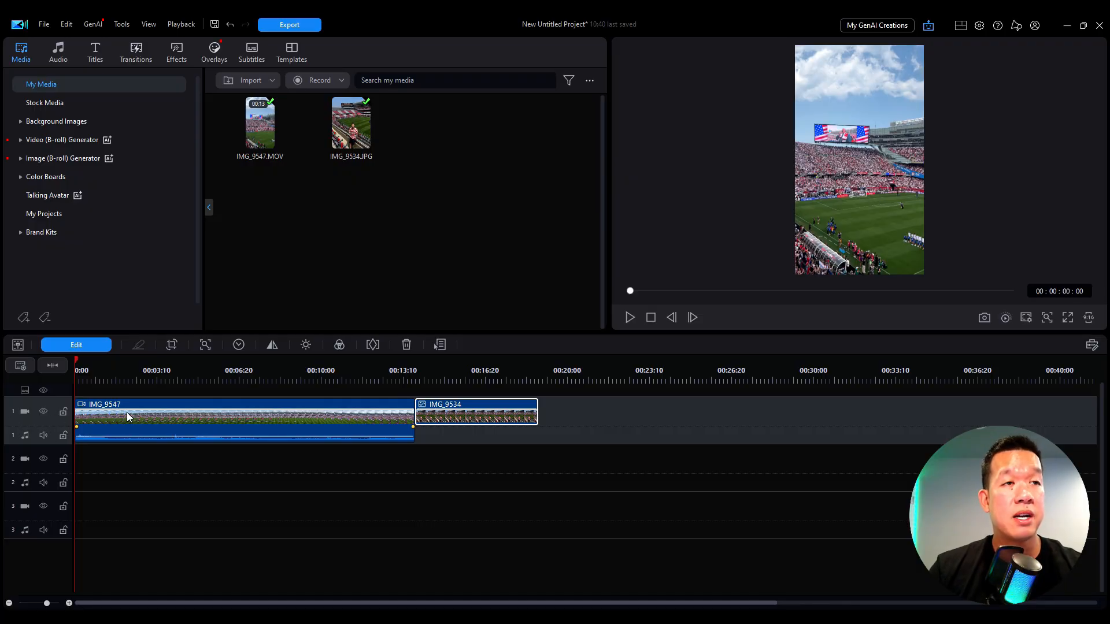
left_click(630, 318)
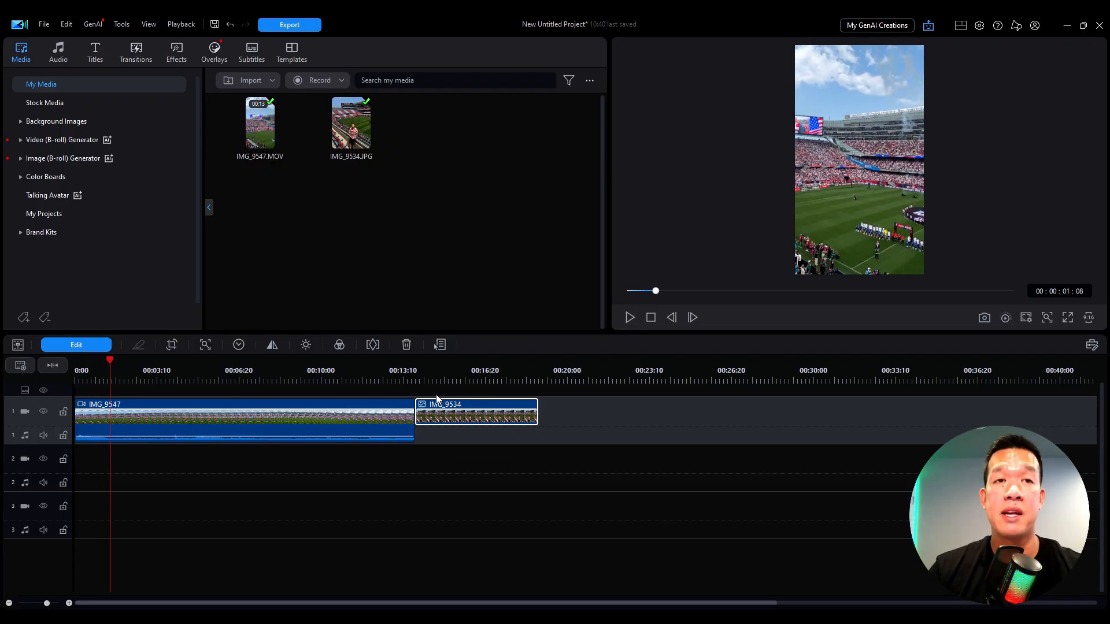
left_click(409, 362)
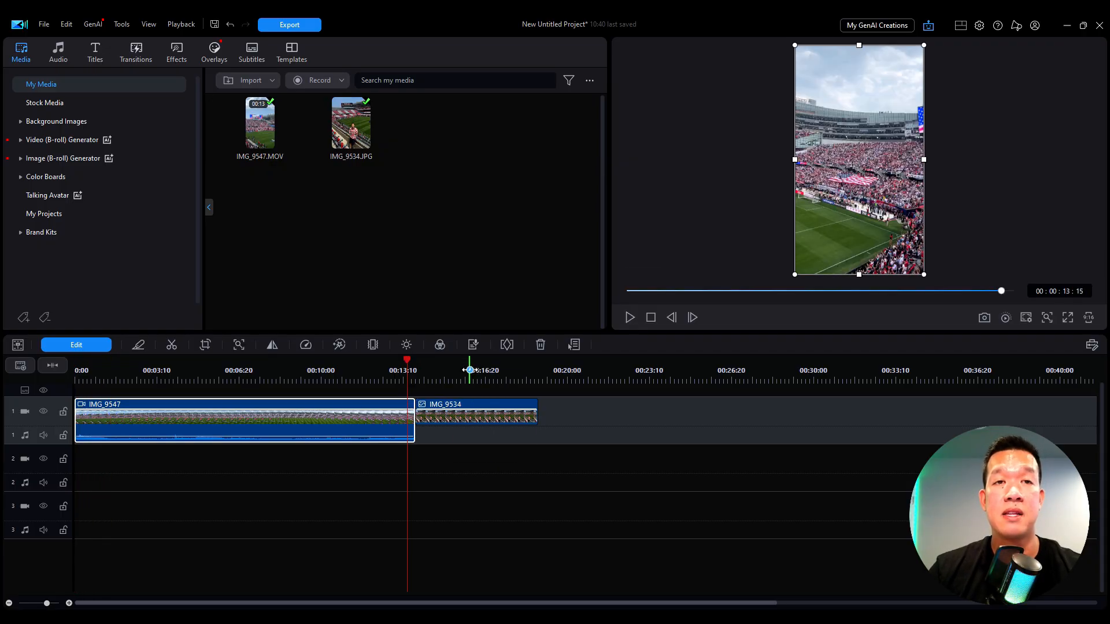
left_click(469, 375)
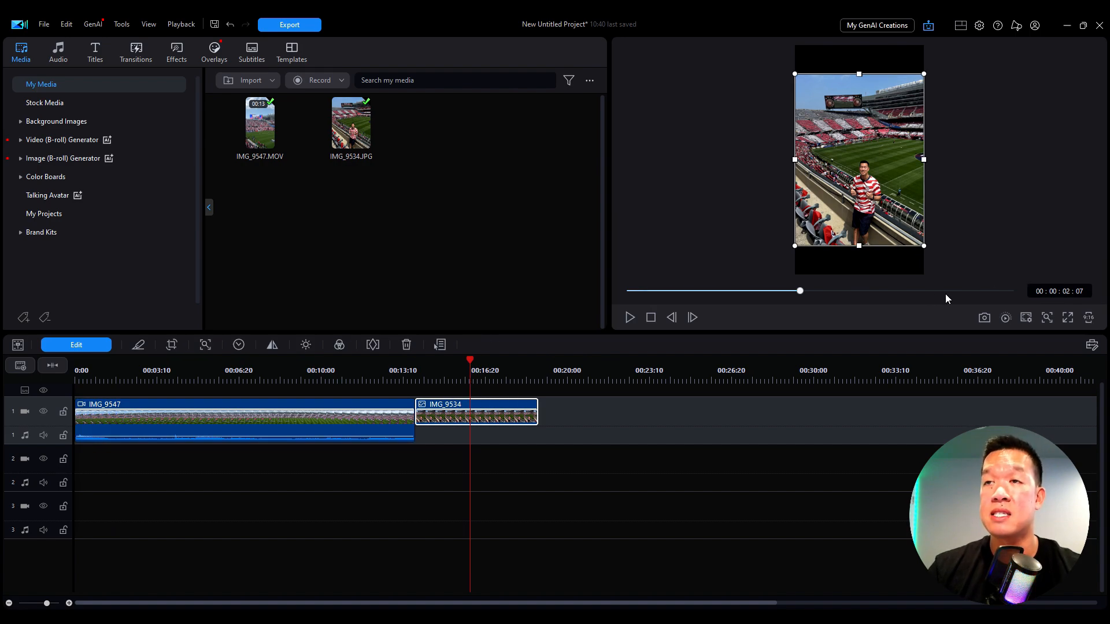
Set the project aspect ratio to 16:9
left_click(1087, 318)
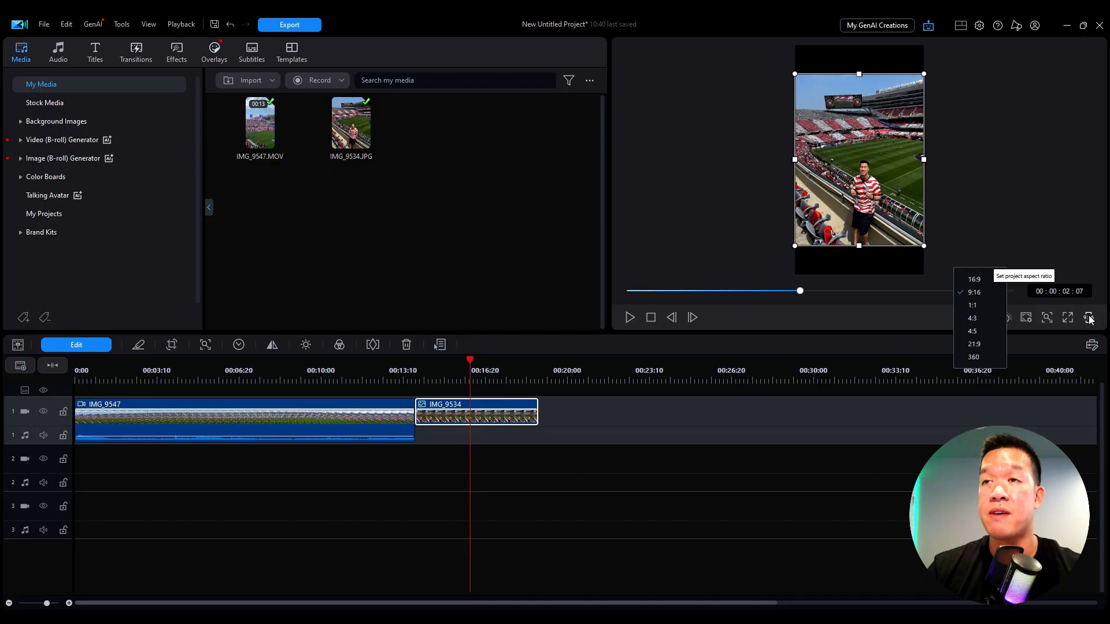
left_click(982, 280)
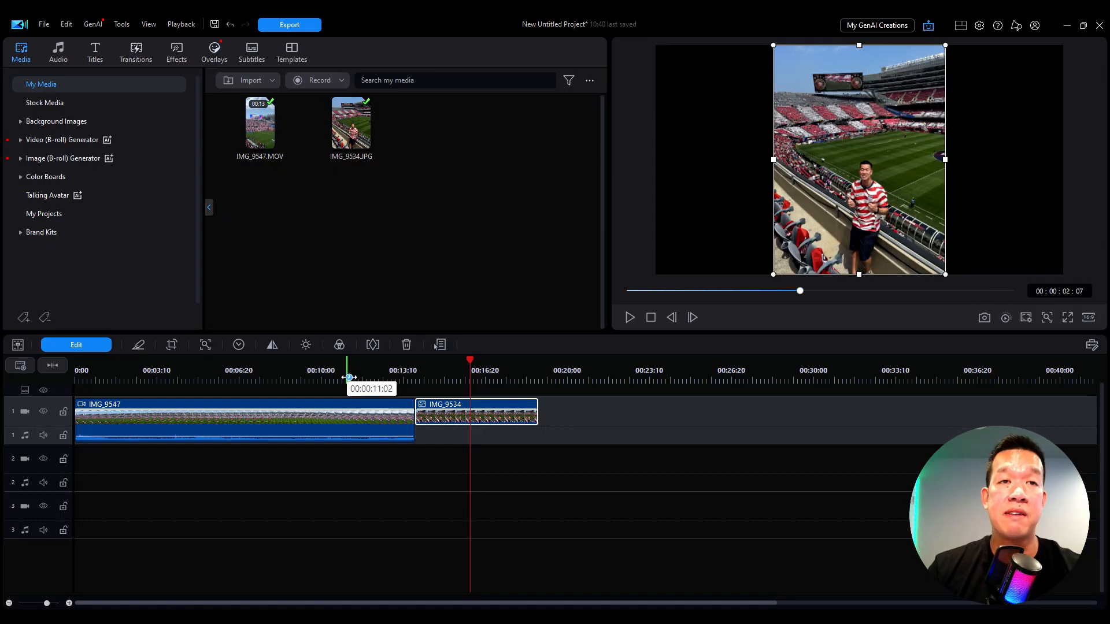
Split the IMG_9547 clip at 00:00:01:16
mouse_move(110, 362)
left_mouse_down()
mouse_move(63, 356)
mouse_move(110, 357)
left_mouse_up()
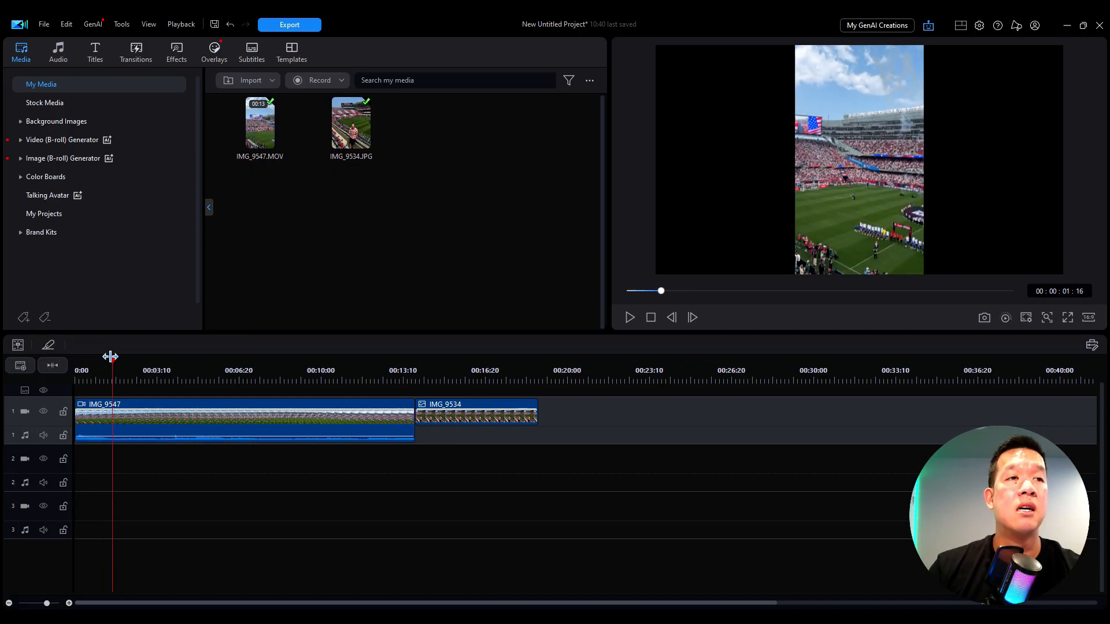
left_click(142, 408)
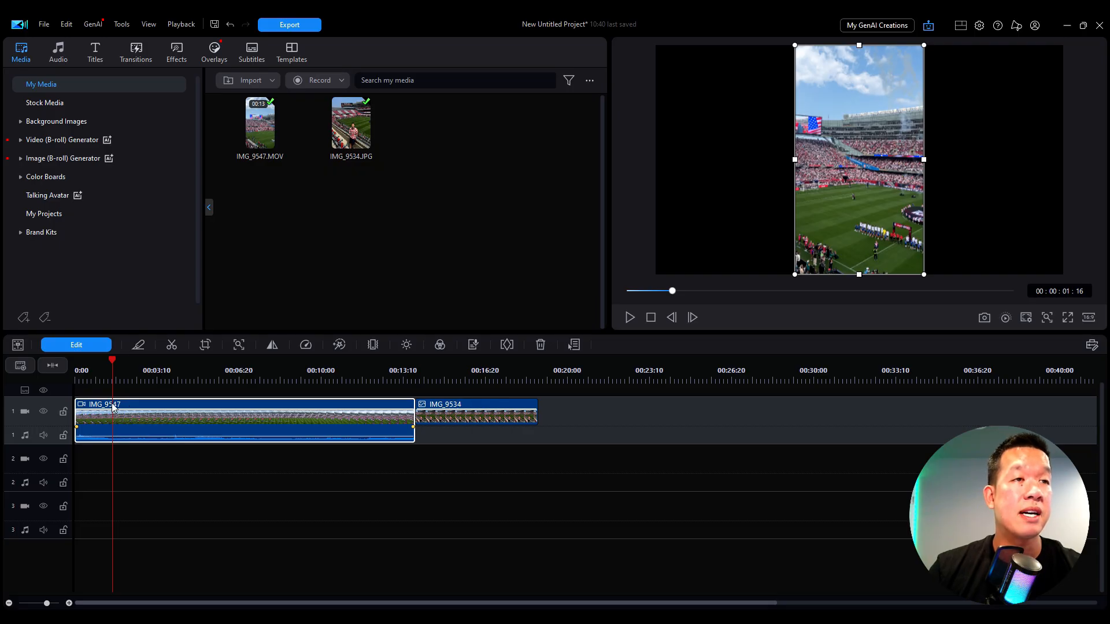
right_click(112, 408)
left_click(125, 289)
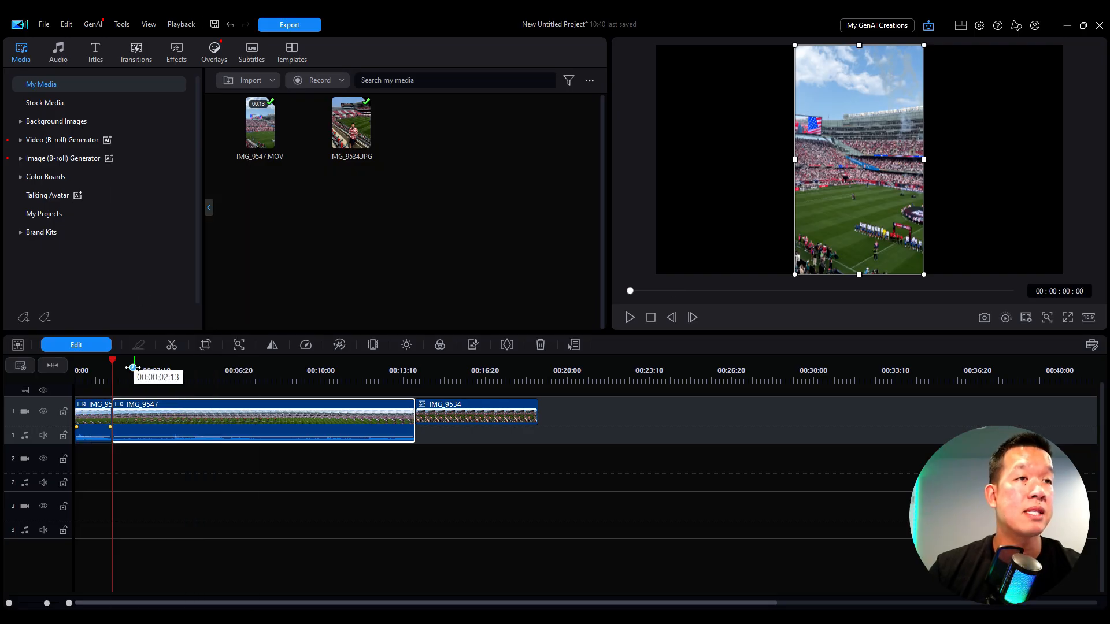
Try removing the short opening IMG_9547 segment with a gap left and closing that gap, and undo both edits
left_click(105, 409)
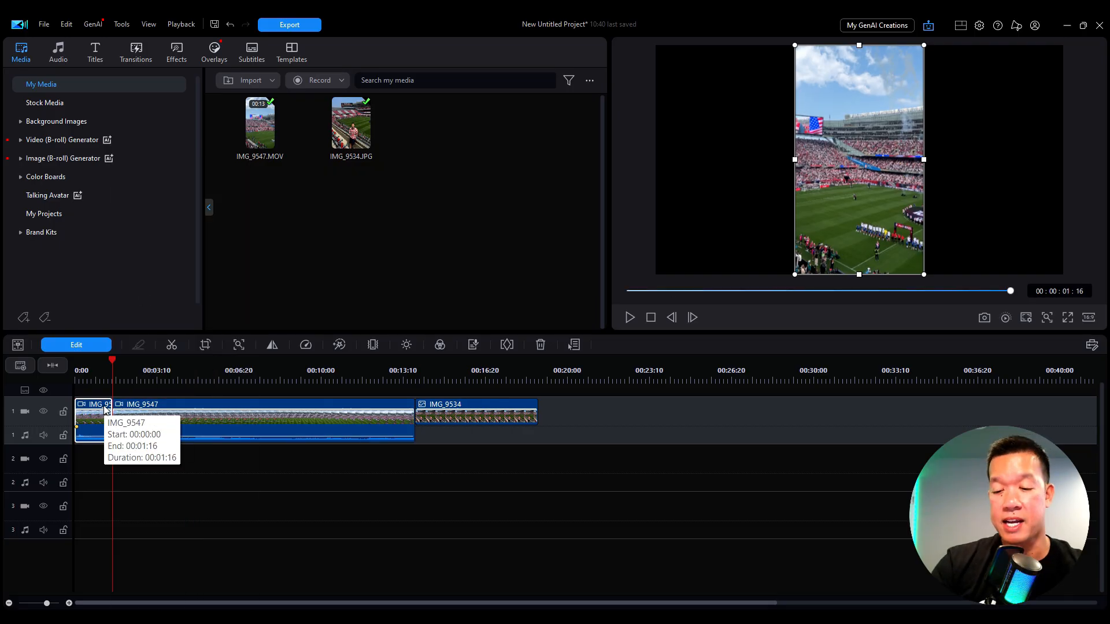
key("Delete")
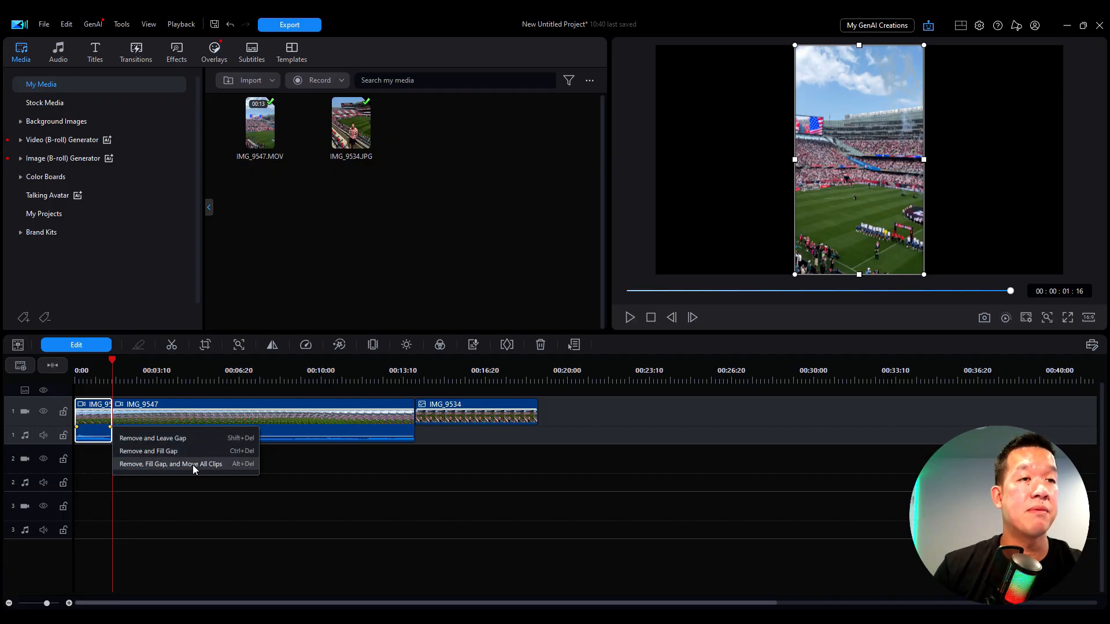
left_click(139, 438)
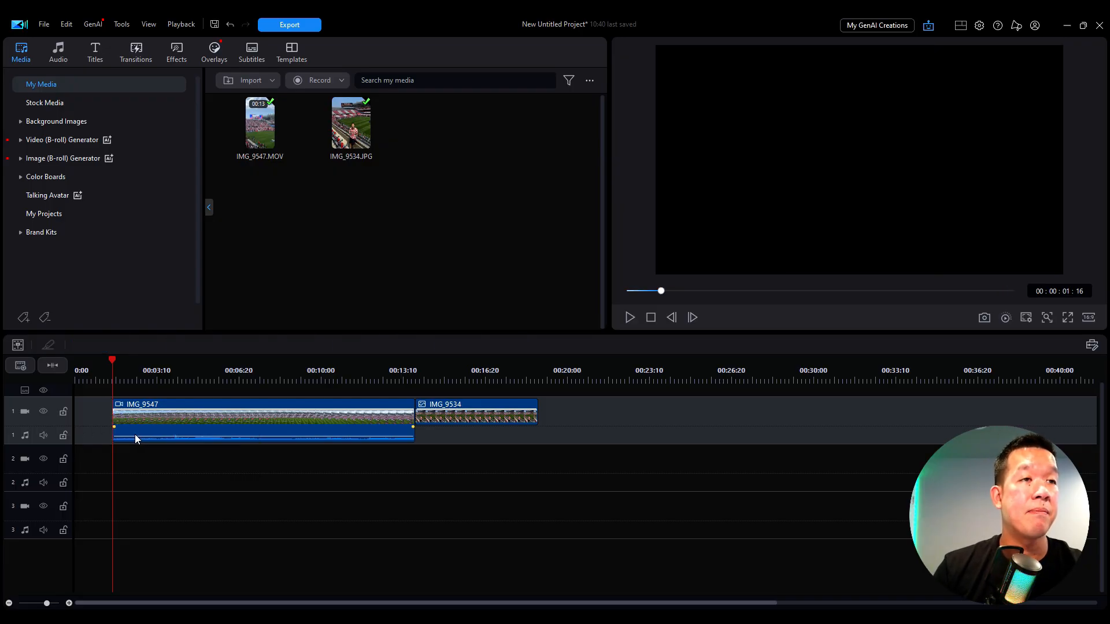
left_click(106, 404)
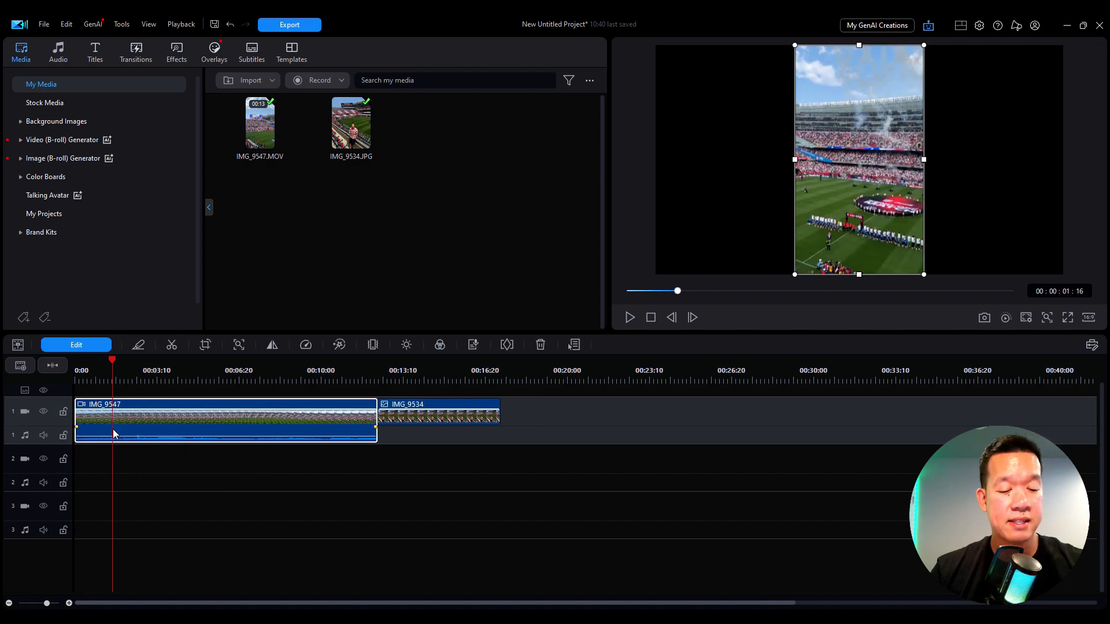
key("ctrl+z")
key("ctrl+z")
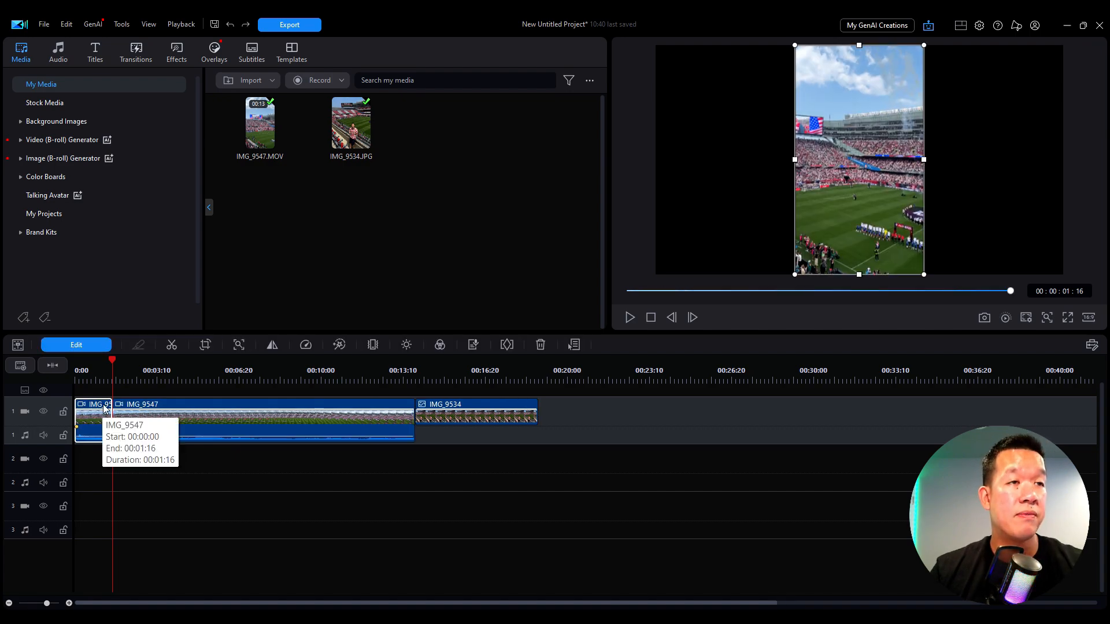
Remove the short opening IMG_9547 segment using the Remove, Fill Gap, and Move All Clips option
right_click(106, 404)
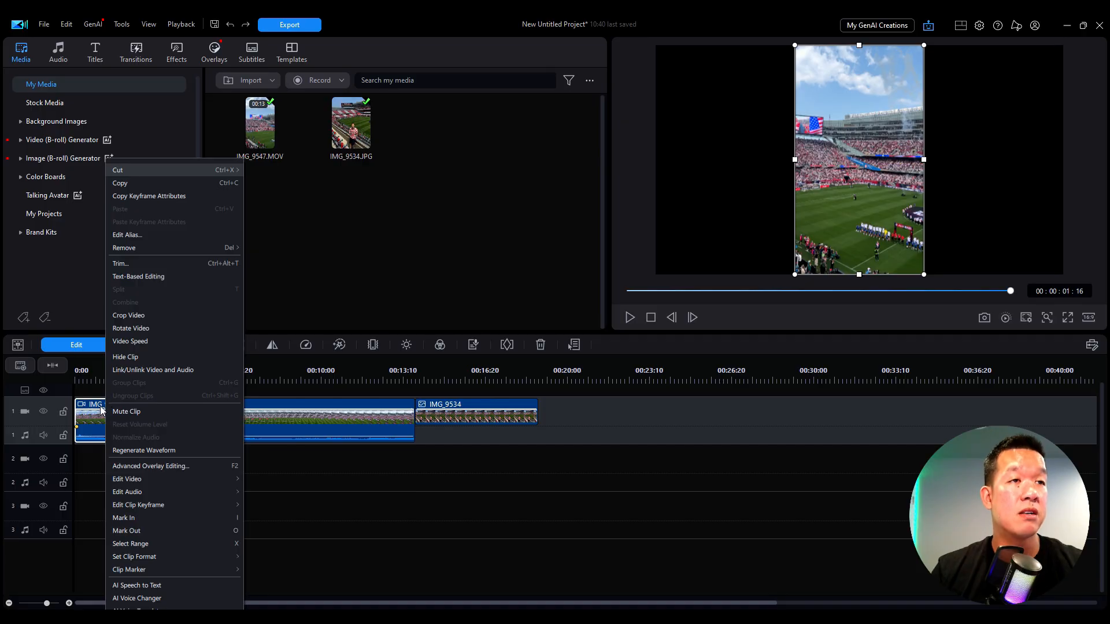
left_click(100, 406)
key("Delete")
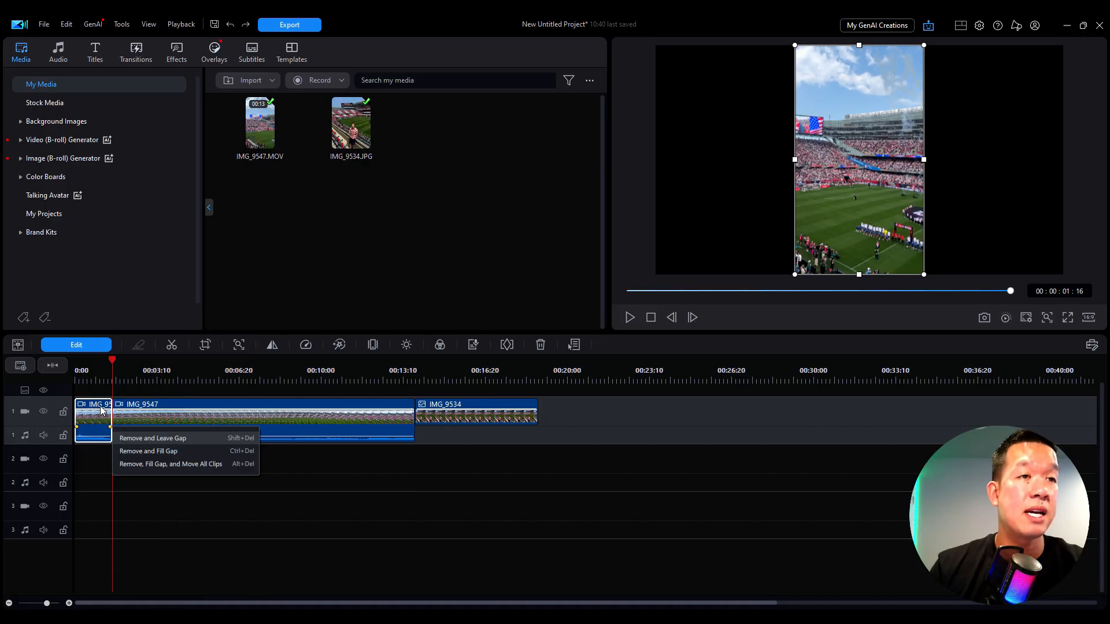
left_click(165, 465)
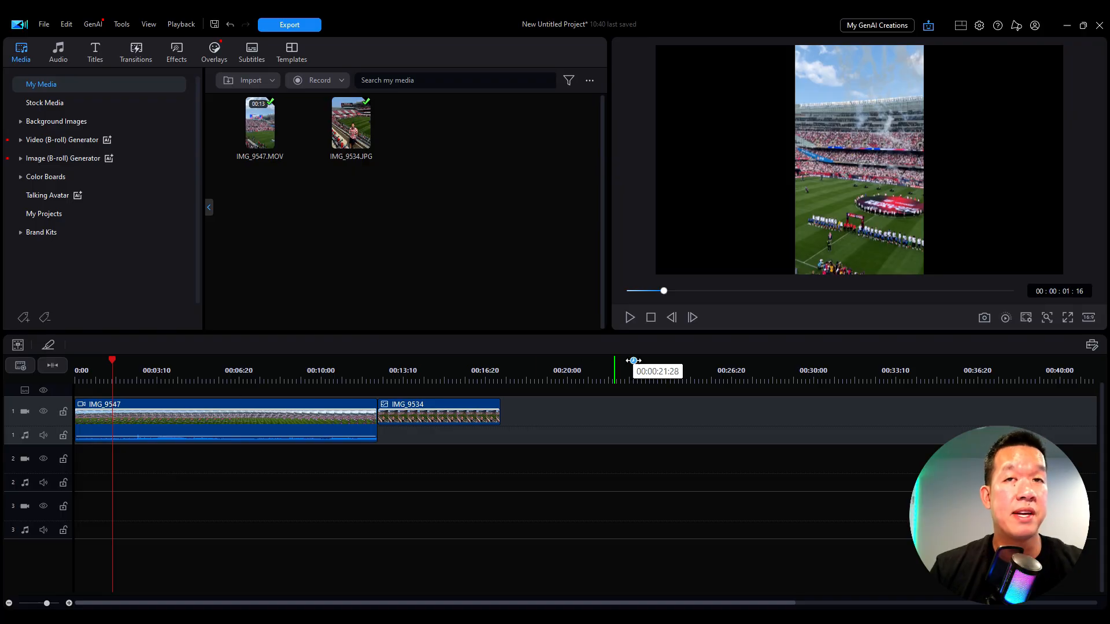
Play the trimmed timeline briefly from the beginning to check the new opening
left_click(652, 319)
left_click(630, 318)
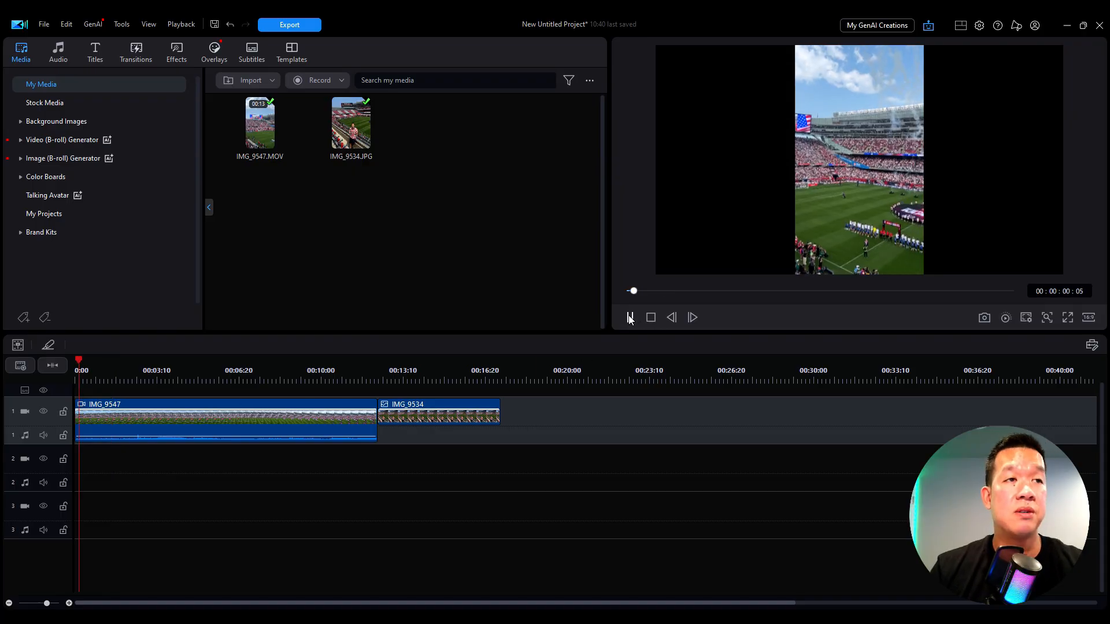
left_click(630, 317)
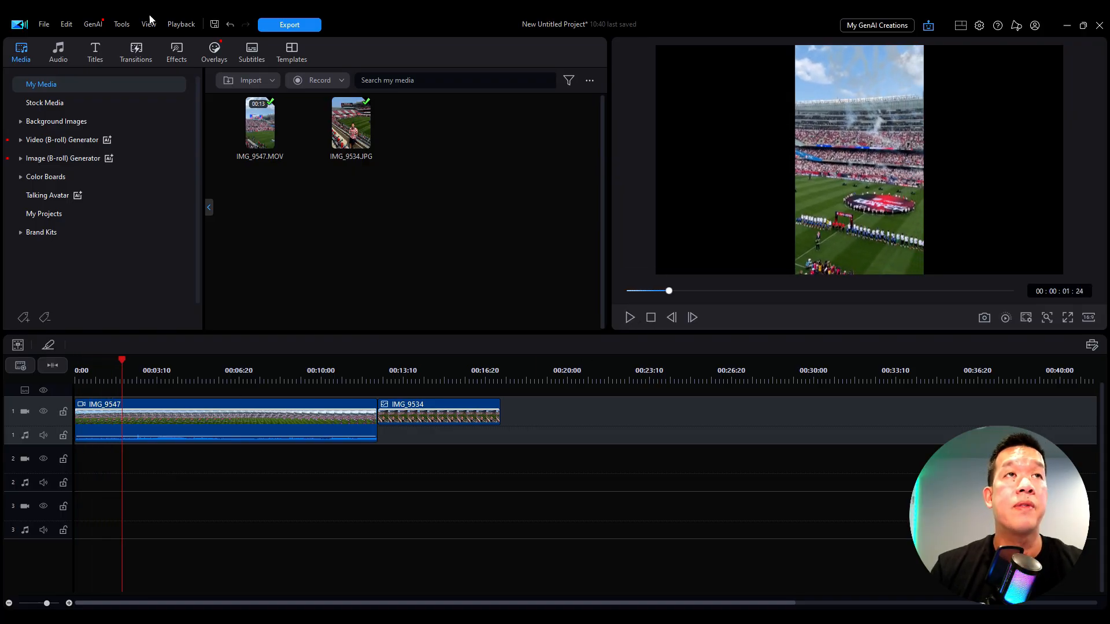
Add the favorite Aberration 3 transition between the IMG_9547 and IMG_9534 clips
left_click(144, 50)
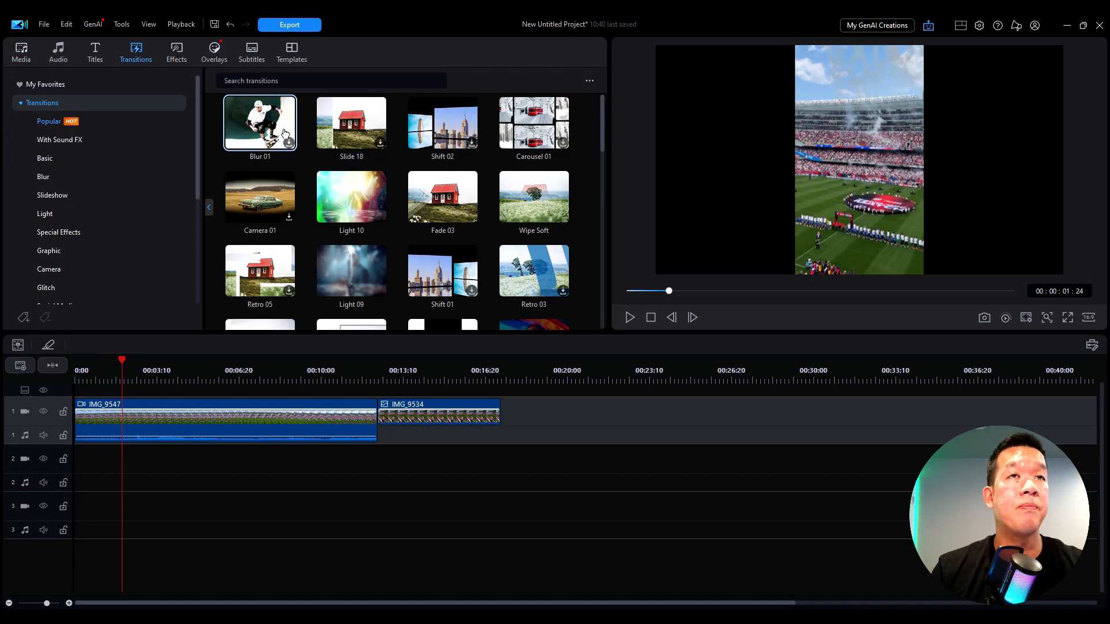
left_click(133, 94)
left_click_drag(260, 130, 375, 415)
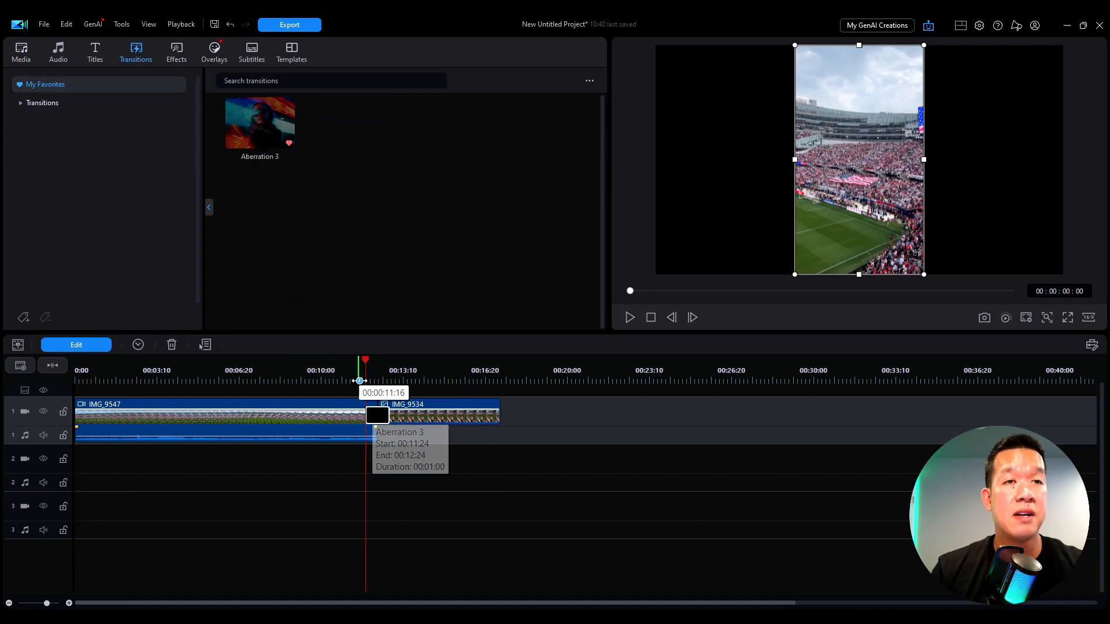
Preview the transition between the two clips and return the playhead to the start of the timeline
left_click(631, 318)
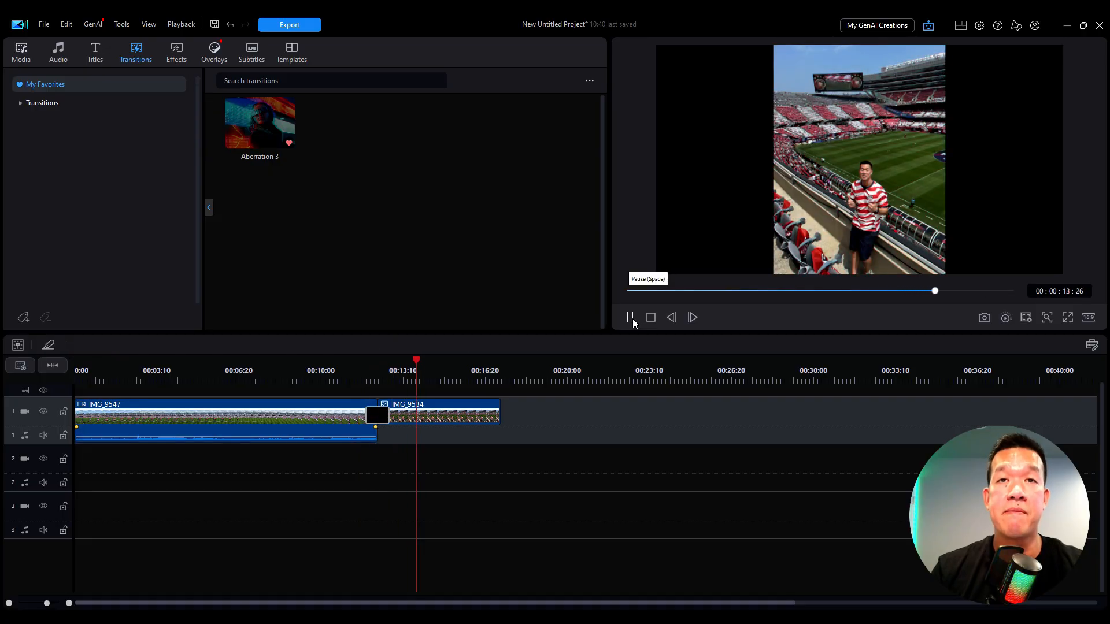
left_click(632, 320)
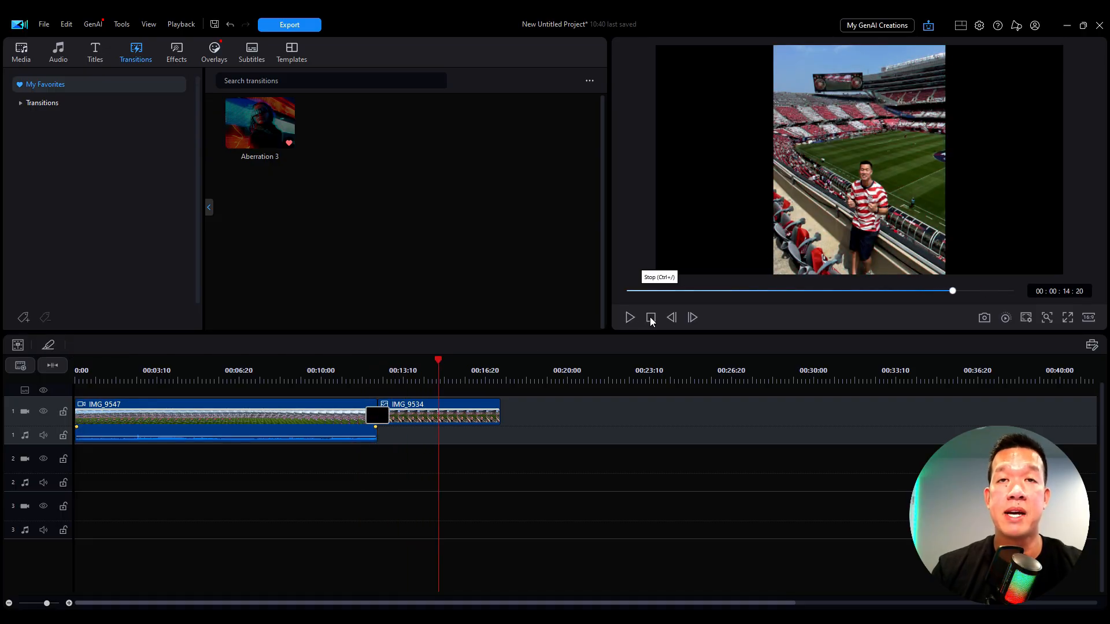
left_click(651, 318)
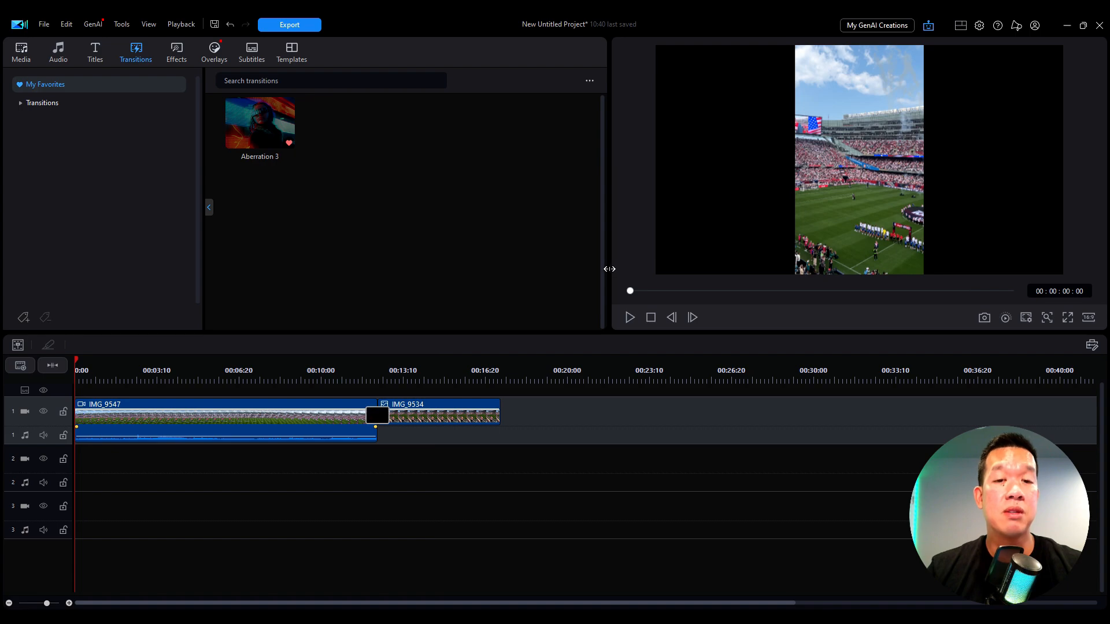